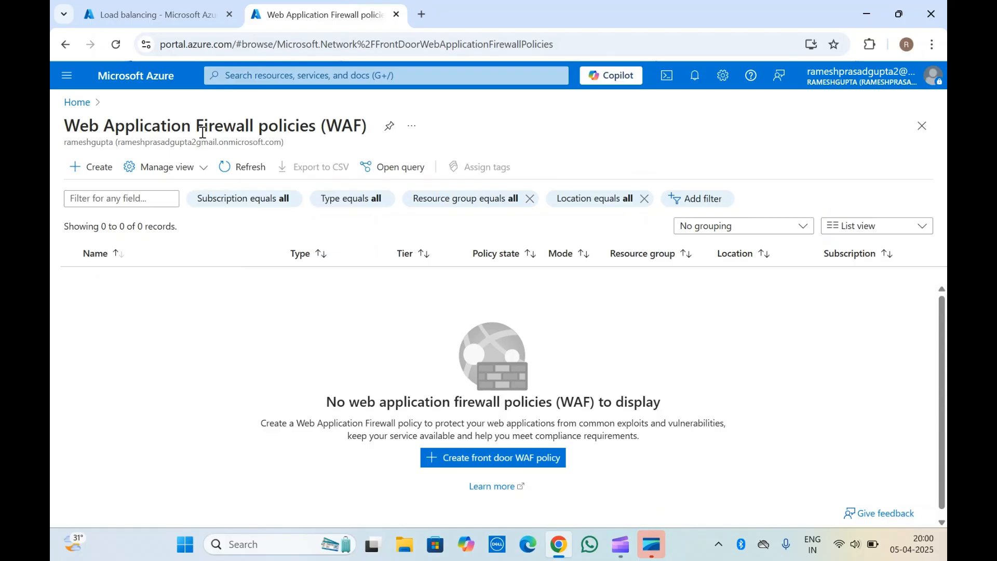
Review the Web Application Firewall policies page and the Application Gateway page under Load balancing.
triple_click(97, 132)
left_click(97, 133)
left_click(158, 11)
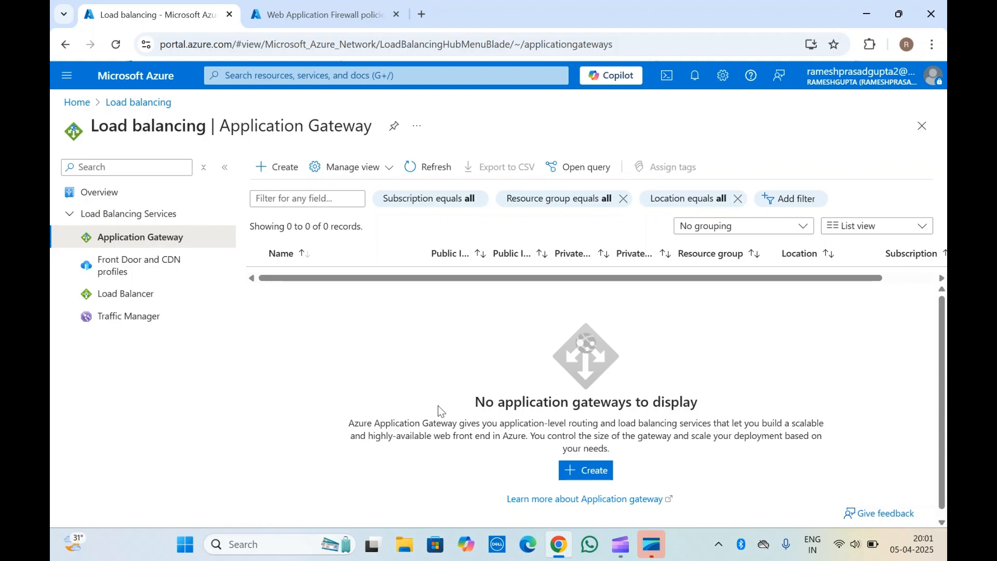
left_click(285, 6)
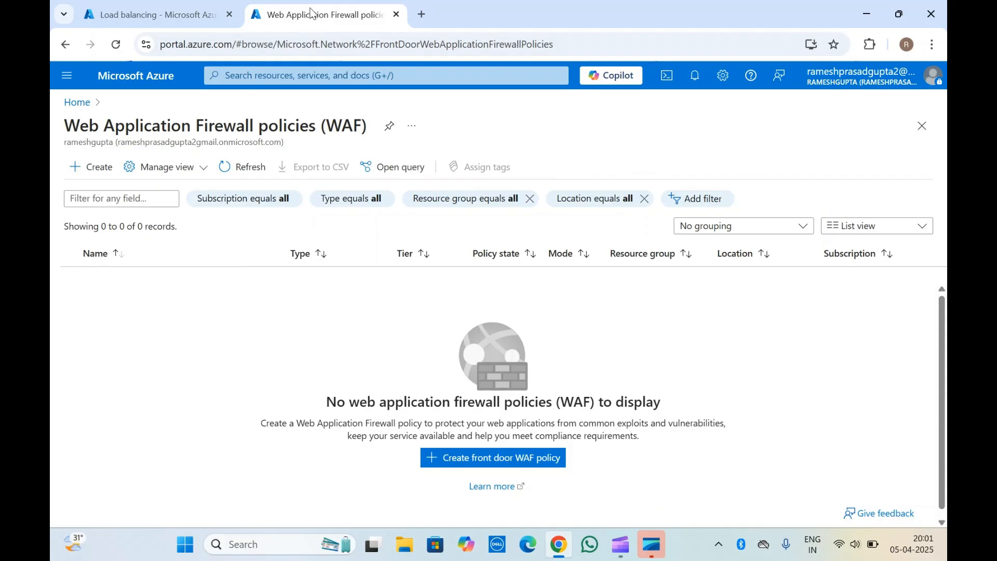
left_click(175, 7)
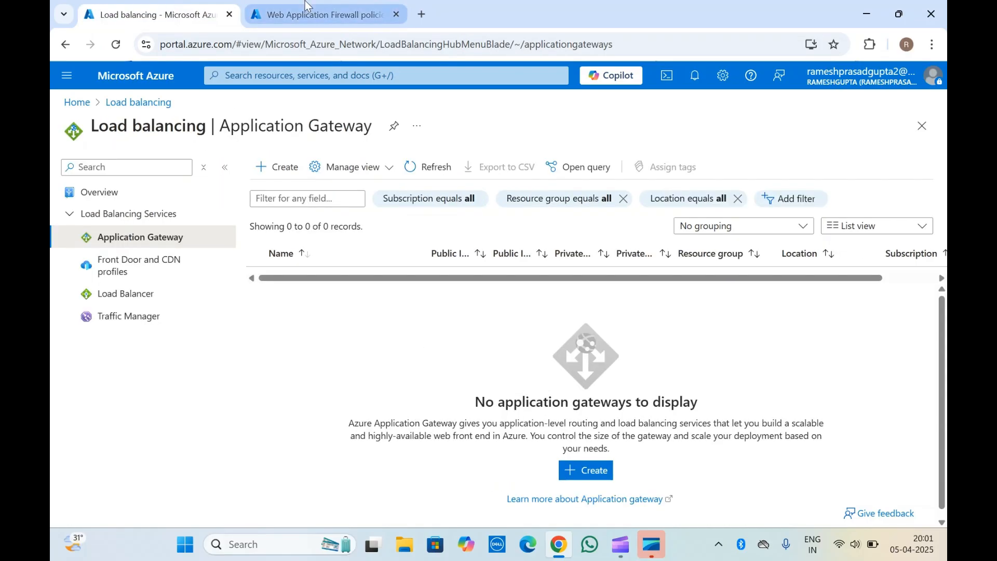
left_click(319, 15)
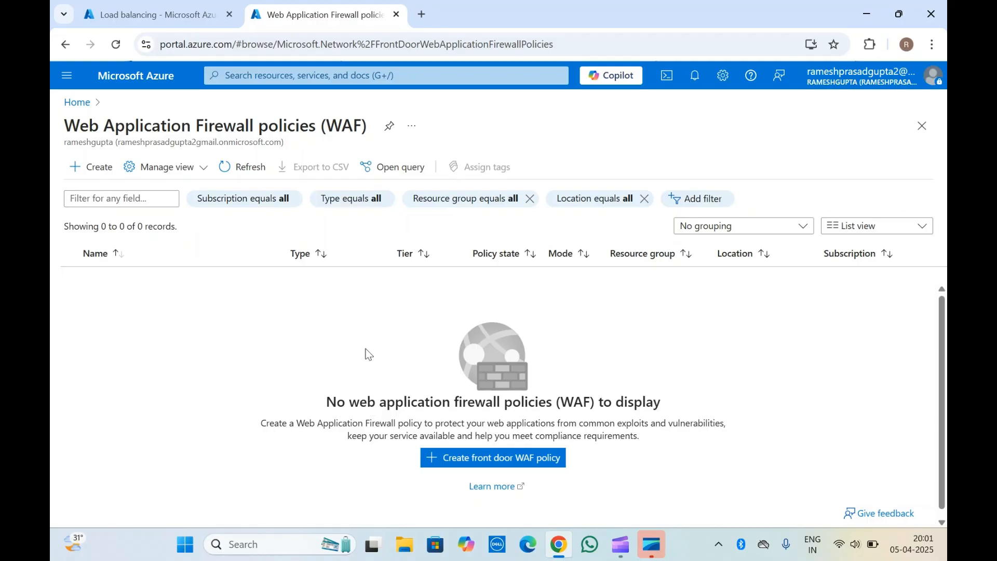
Start creating an application gateway and assign it to a new resource group named rg-01.
left_click(132, 12)
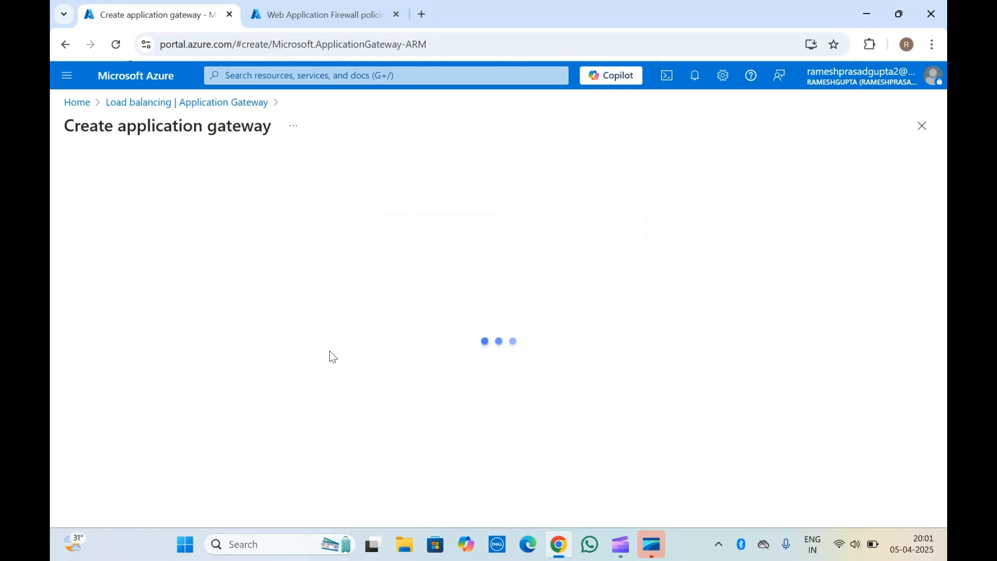
scroll(191, 403, "down", 2)
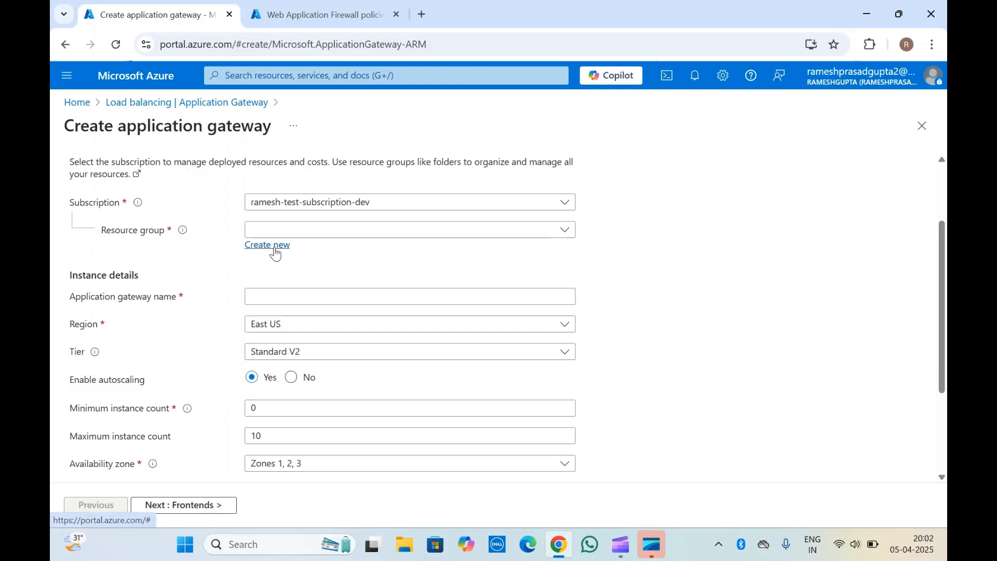
left_click(273, 247)
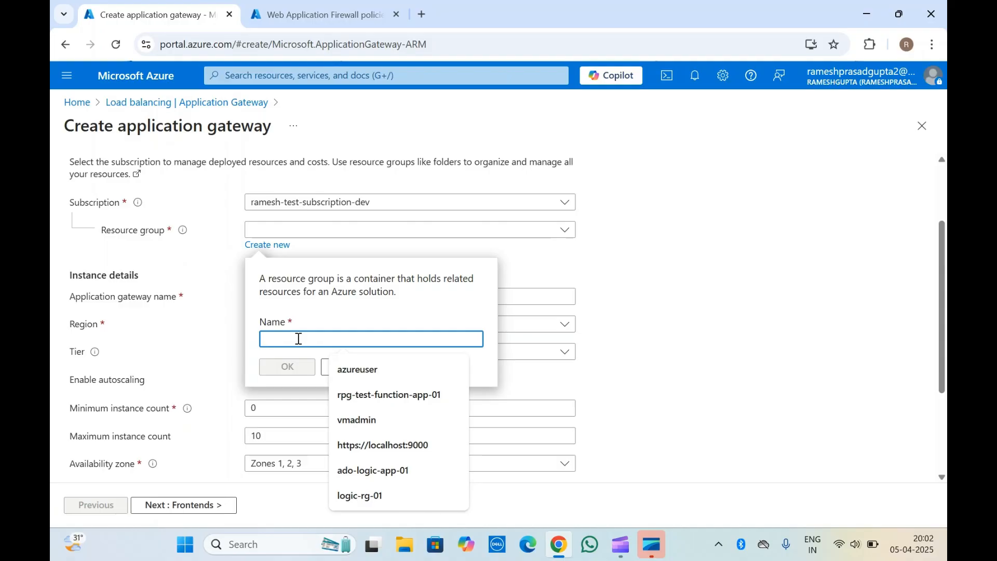
type("rg-01")
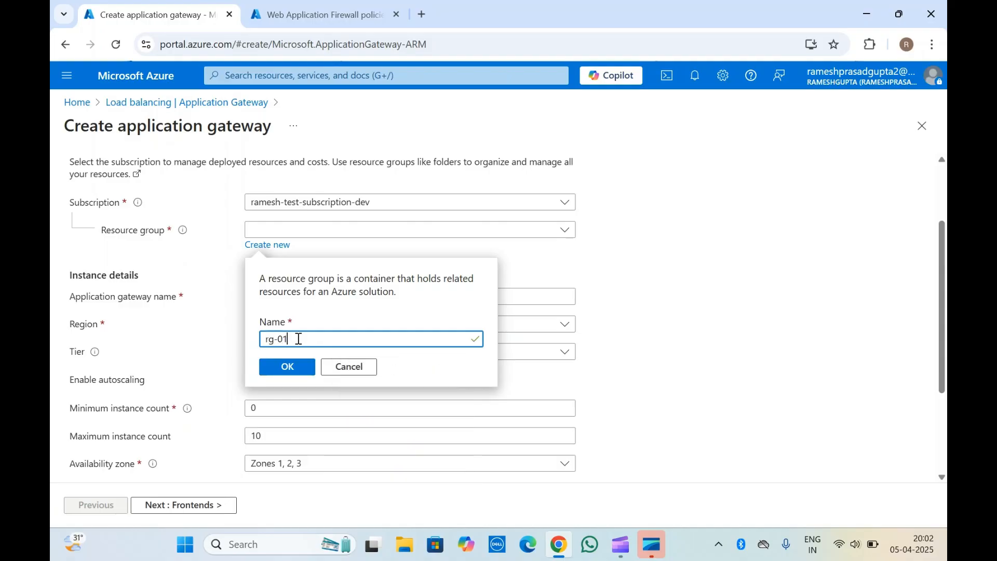
left_click(288, 367)
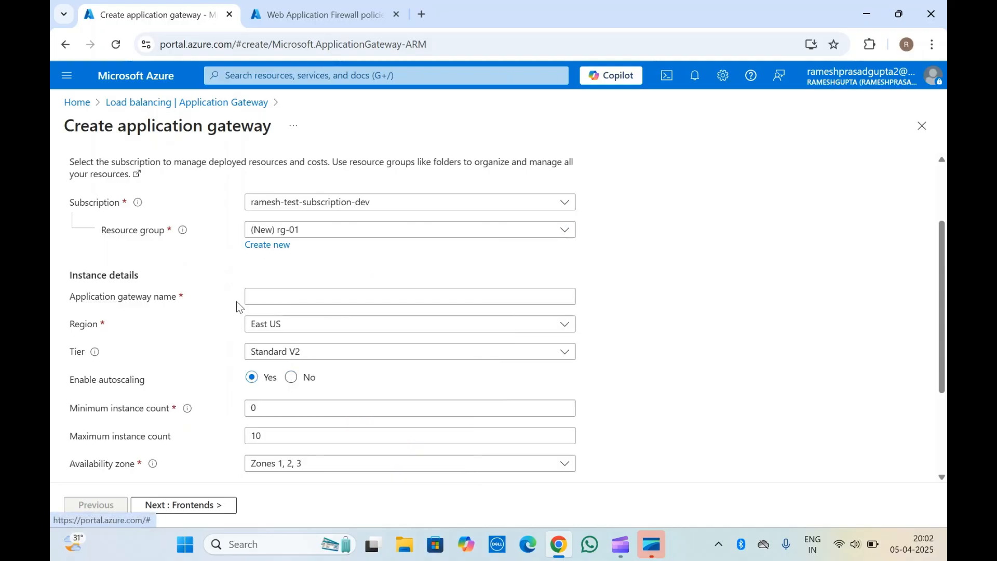
Name the application gateway gateway-01 and set its tier to WAF V2.
left_click(266, 296)
type("ga")
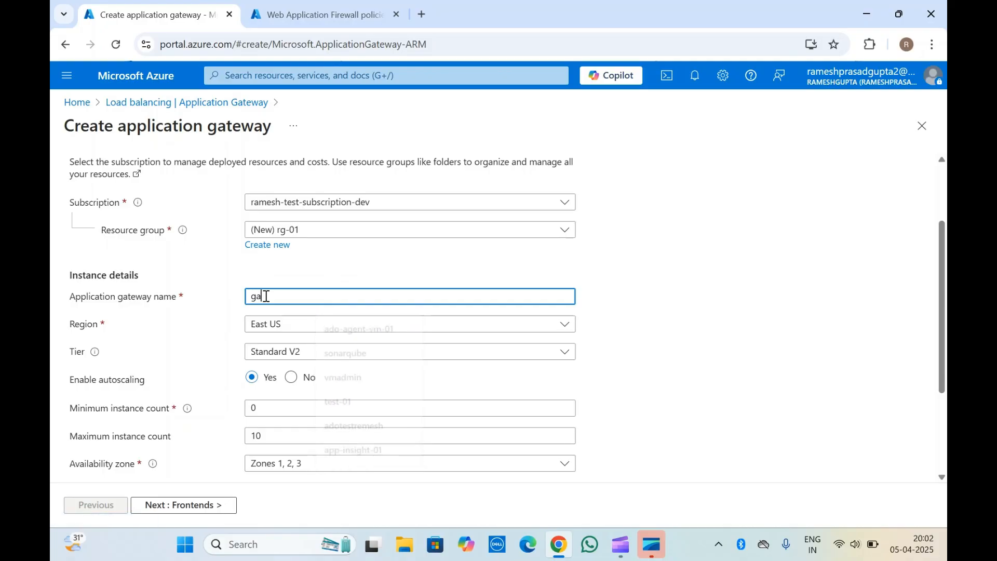
type("teway-01")
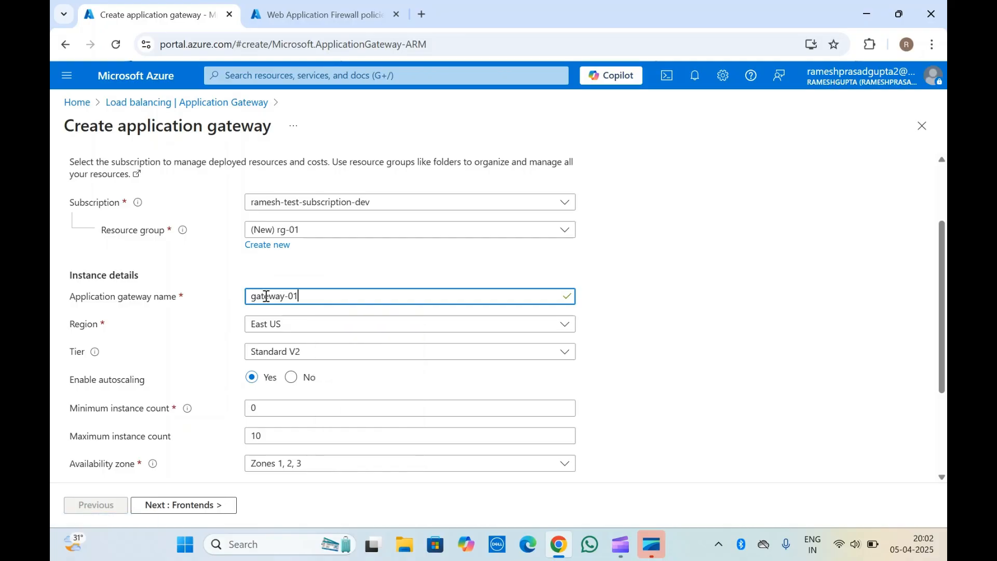
left_click(194, 313)
scroll(194, 314, "down", 3)
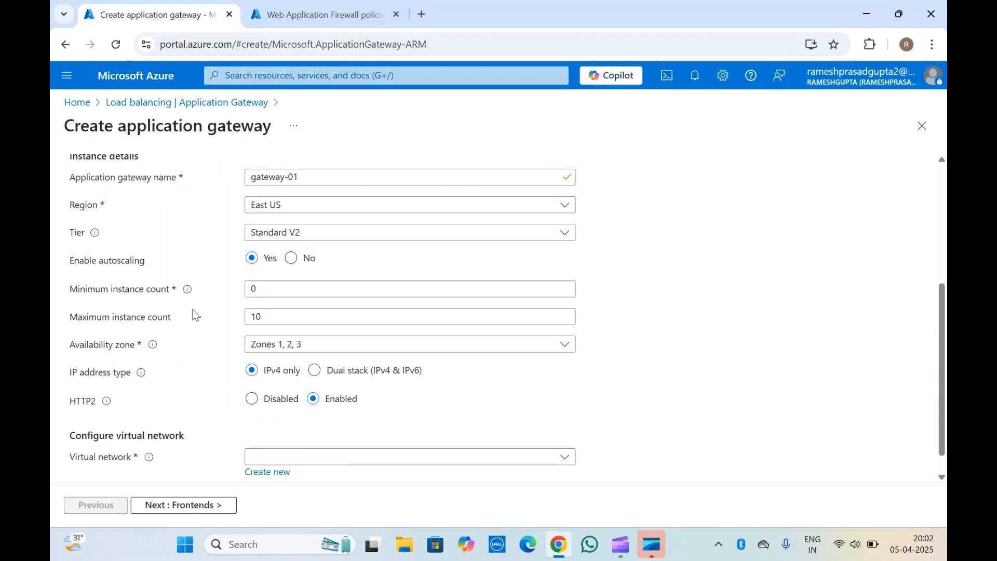
left_click(314, 233)
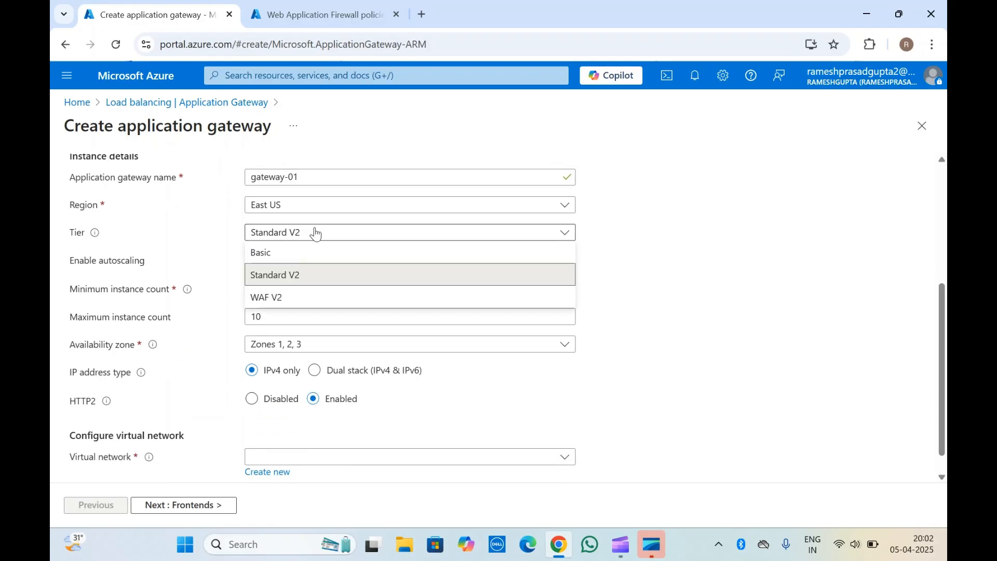
left_click(268, 297)
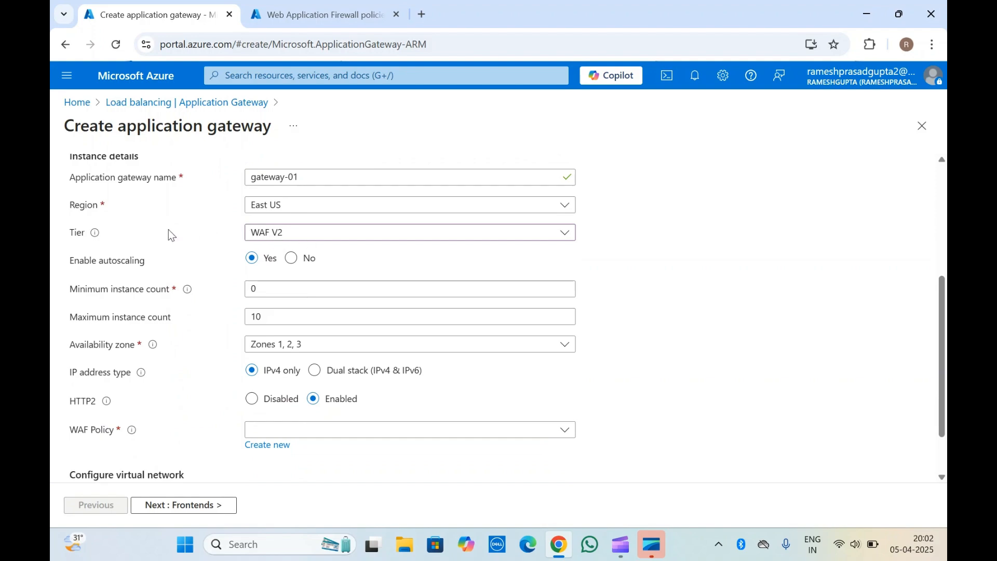
left_click(294, 6)
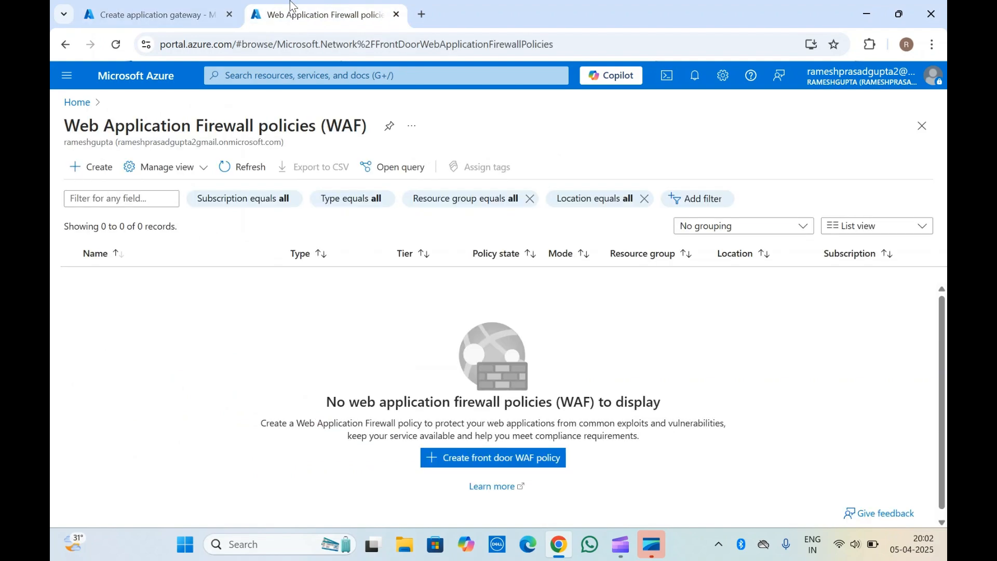
double_click(239, 142)
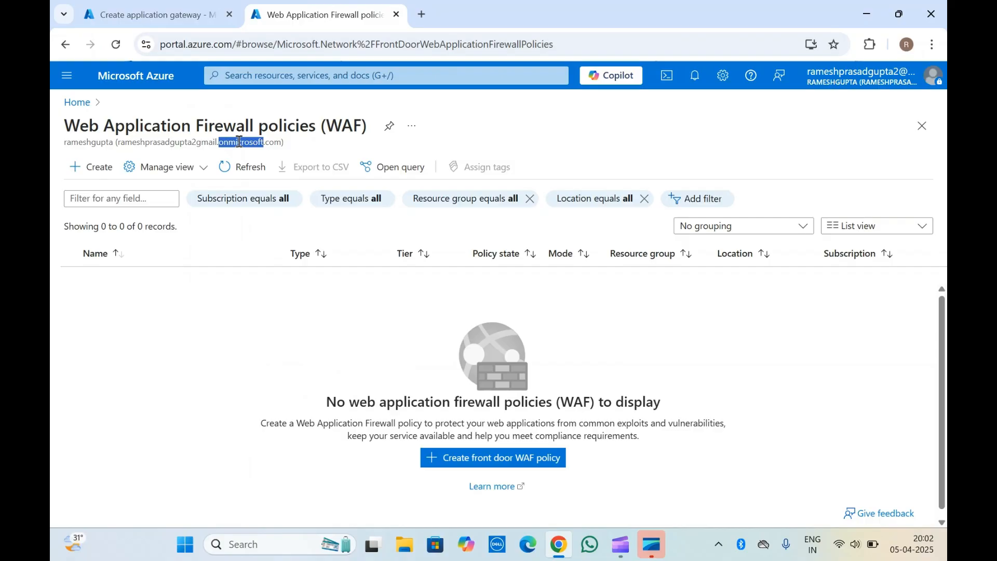
left_click(198, 6)
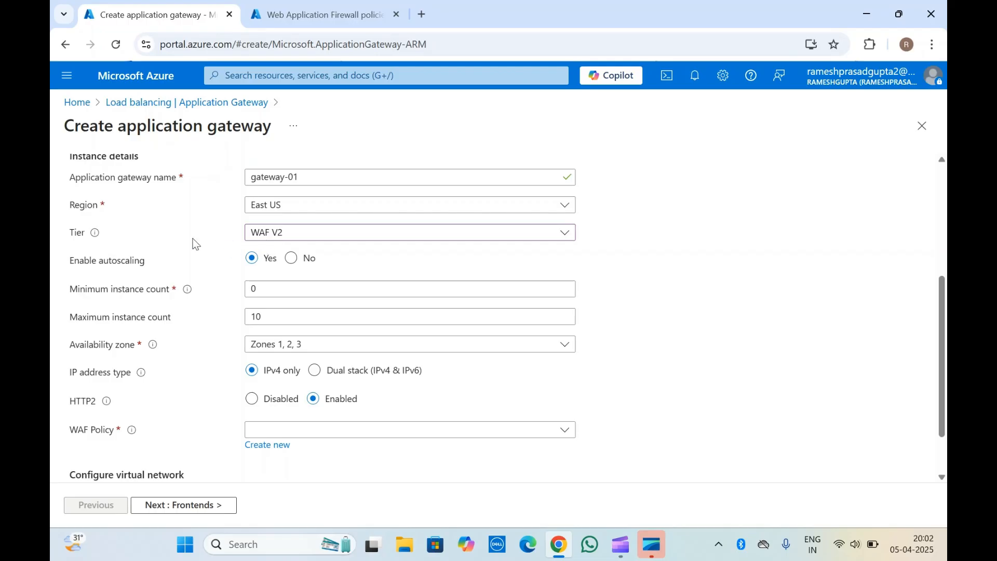
Turn off autoscaling for the application gateway.
scroll(195, 244, "down", 1)
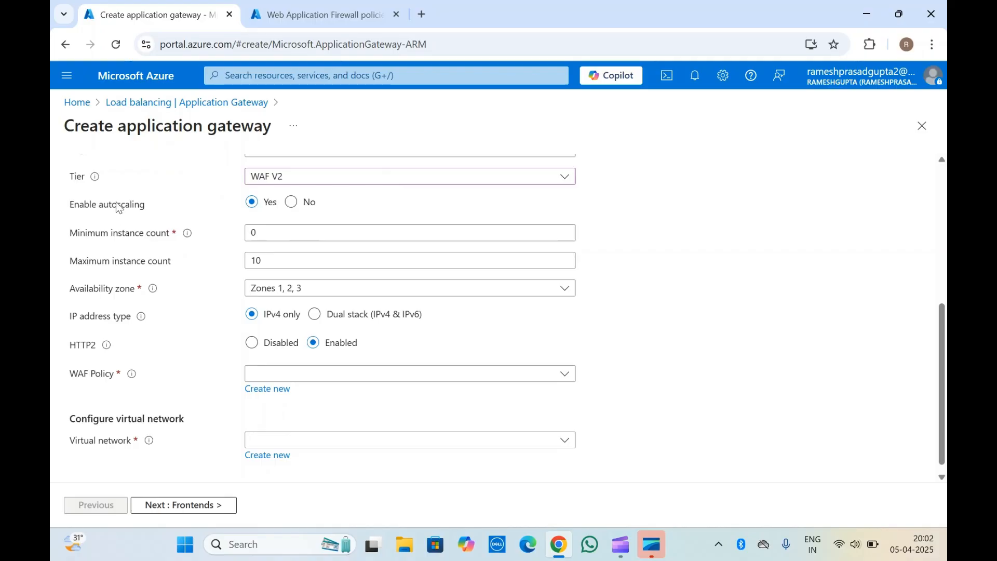
left_click_drag(116, 205, 290, 201)
left_click(291, 202)
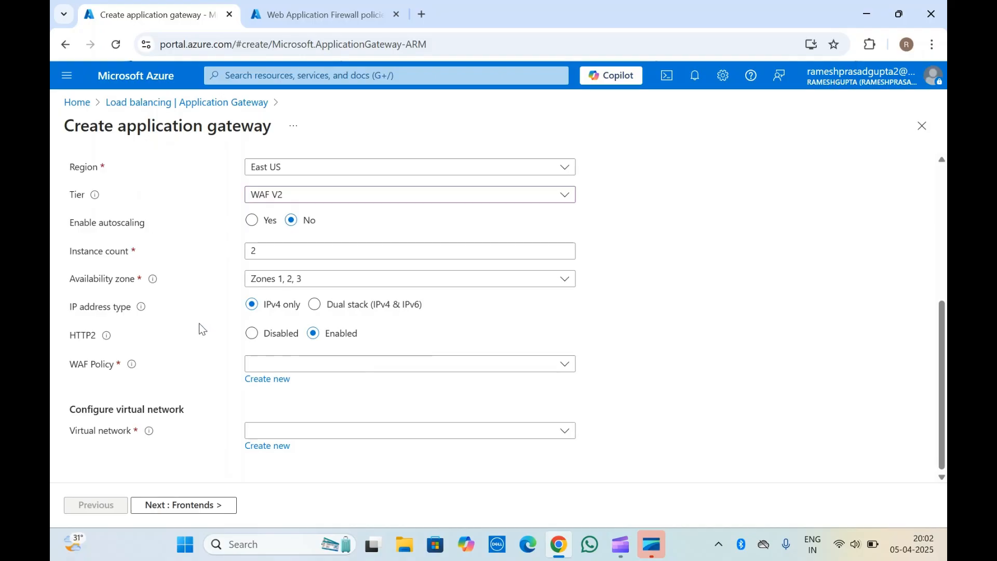
Create a new WAF policy named test-waf for the application gateway, leaving bot protection off.
left_click(433, 368)
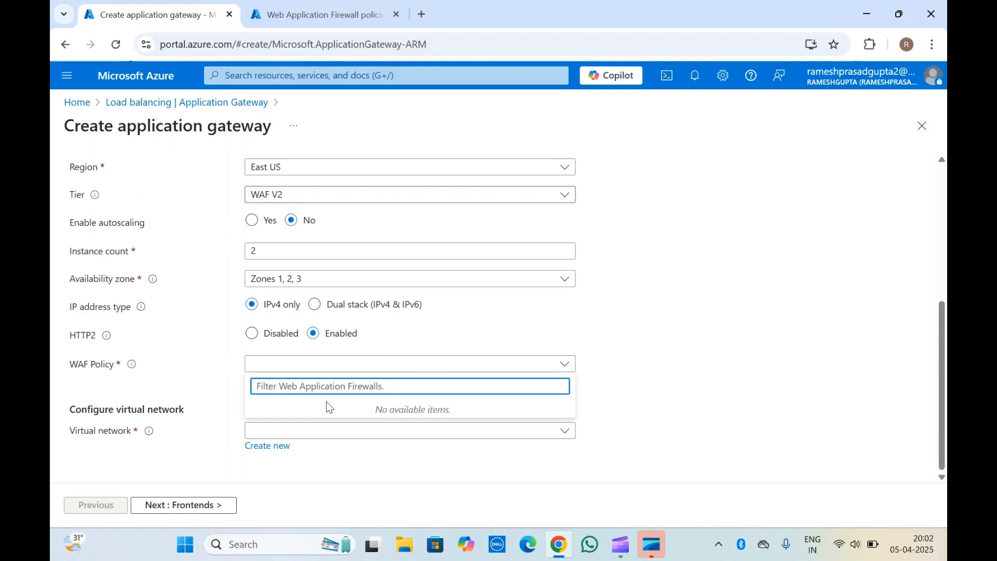
left_click(169, 390)
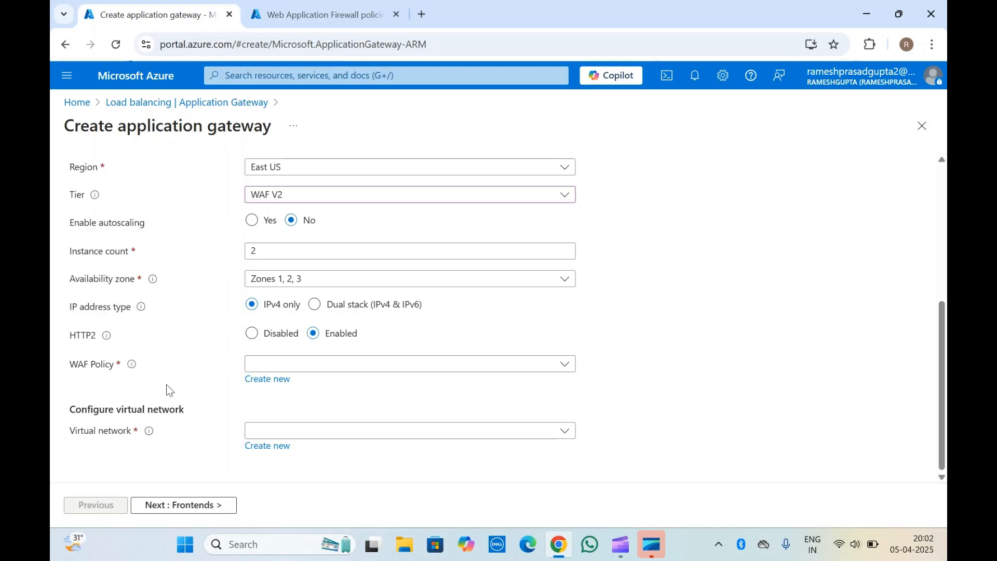
mouse_move(130, 367)
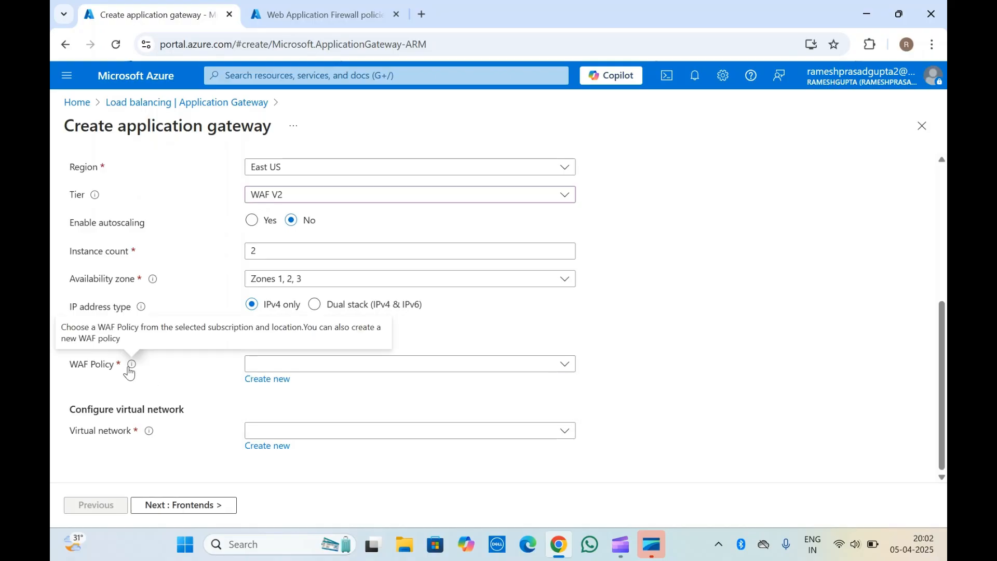
triple_click(243, 328)
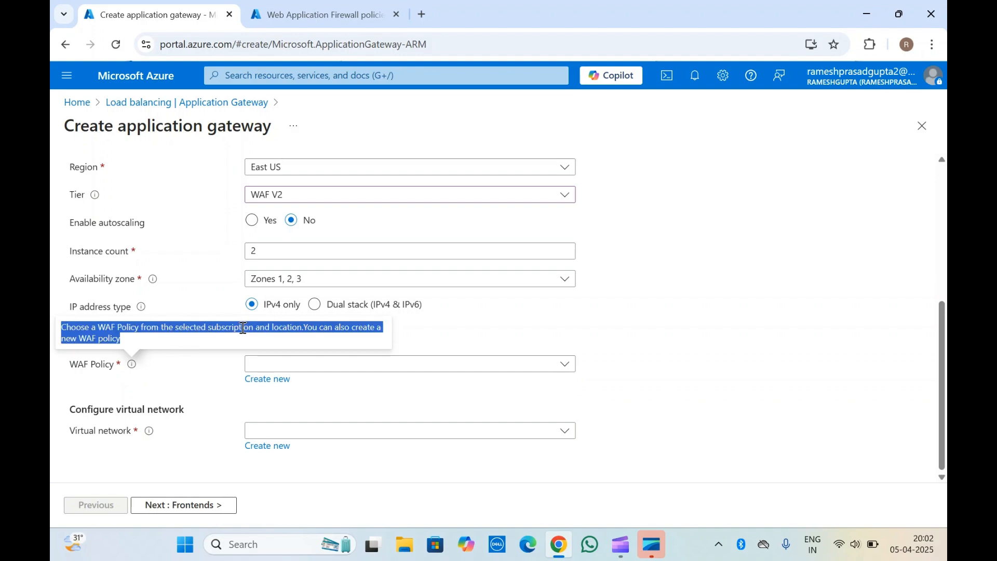
left_click(240, 370)
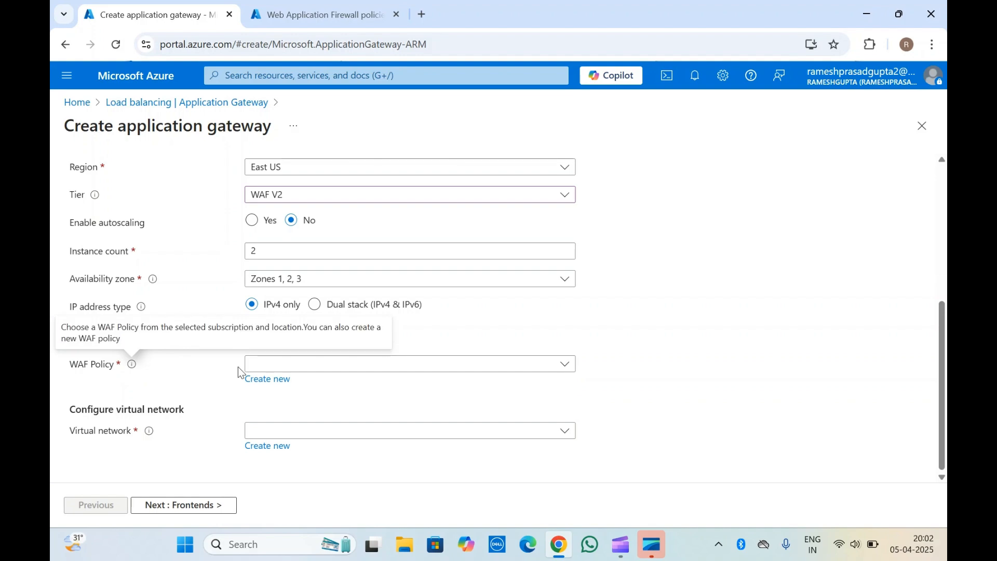
left_click(269, 384)
left_click(457, 209)
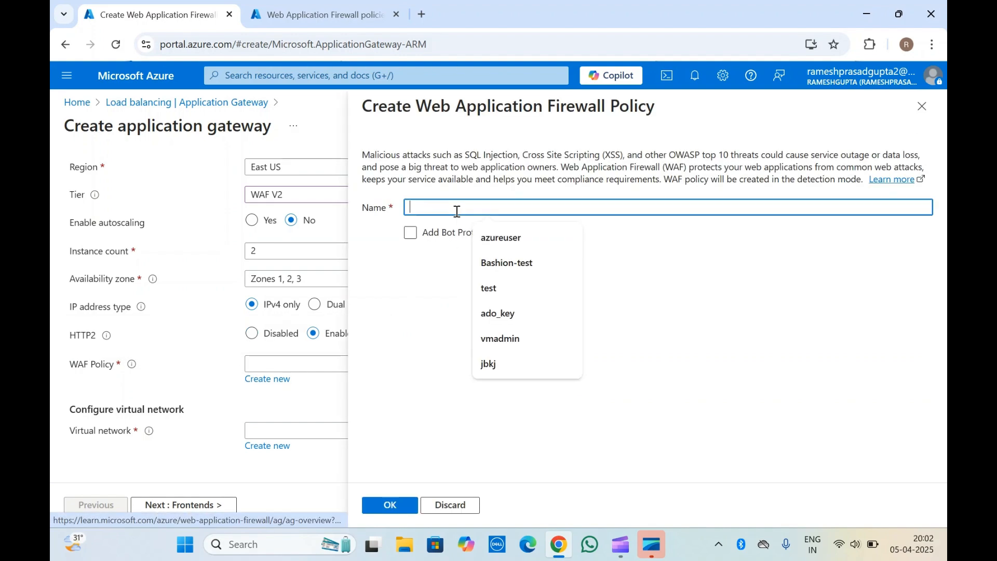
type("t")
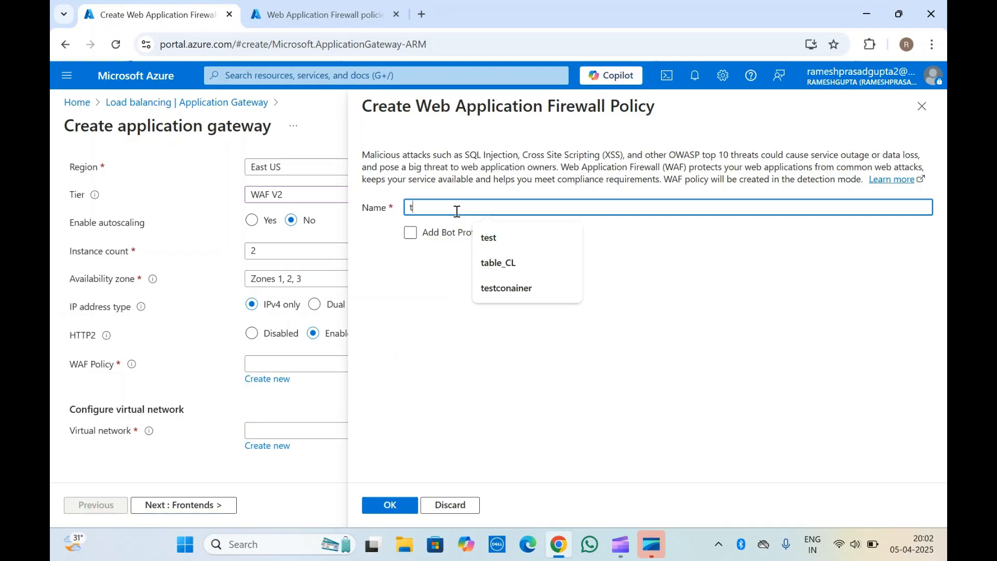
type("est-waf")
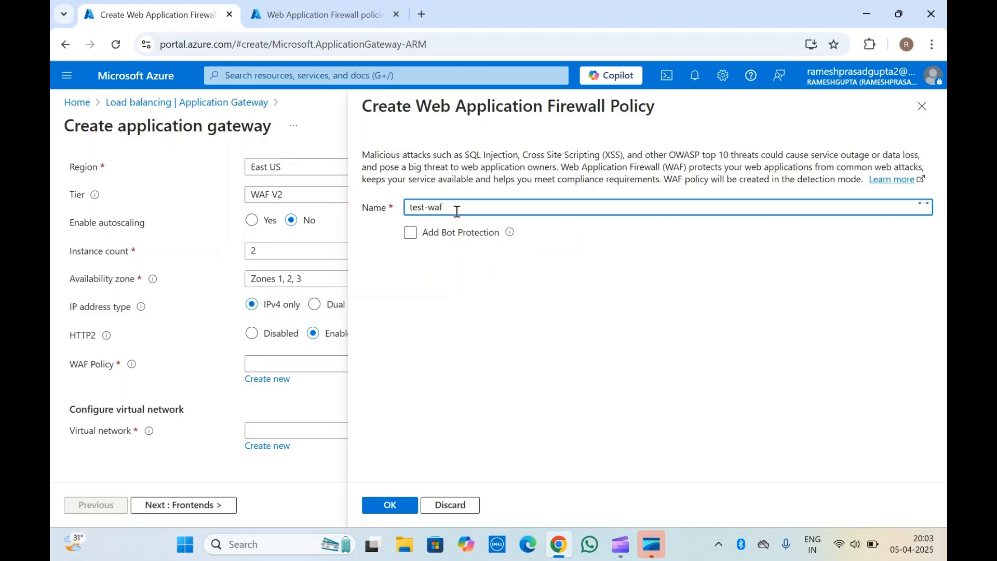
left_click(392, 506)
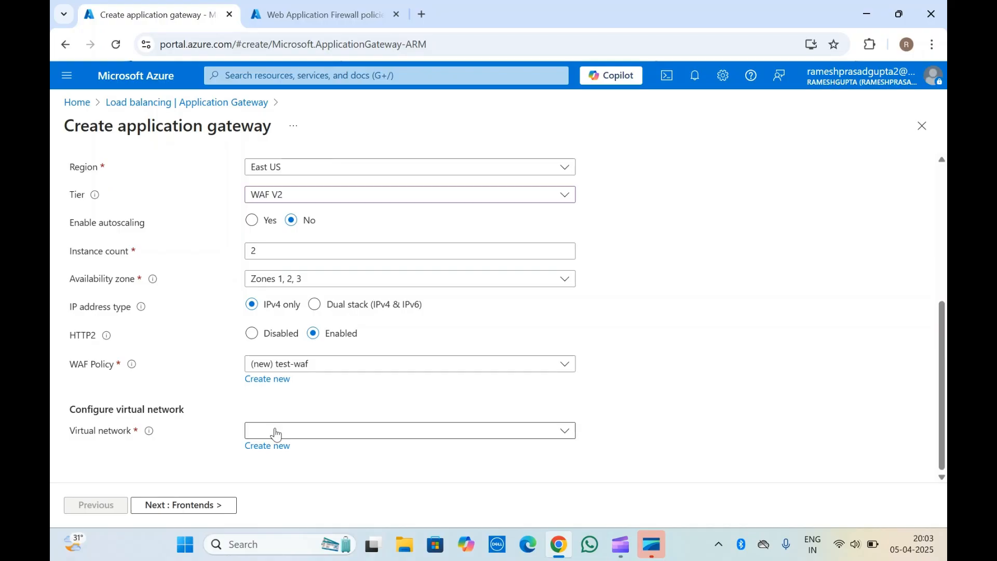
Create a new virtual network named vn-01 for the gateway, keeping the default address range and subnet.
scroll(201, 376, "up", 4)
scroll(201, 376, "down", 4)
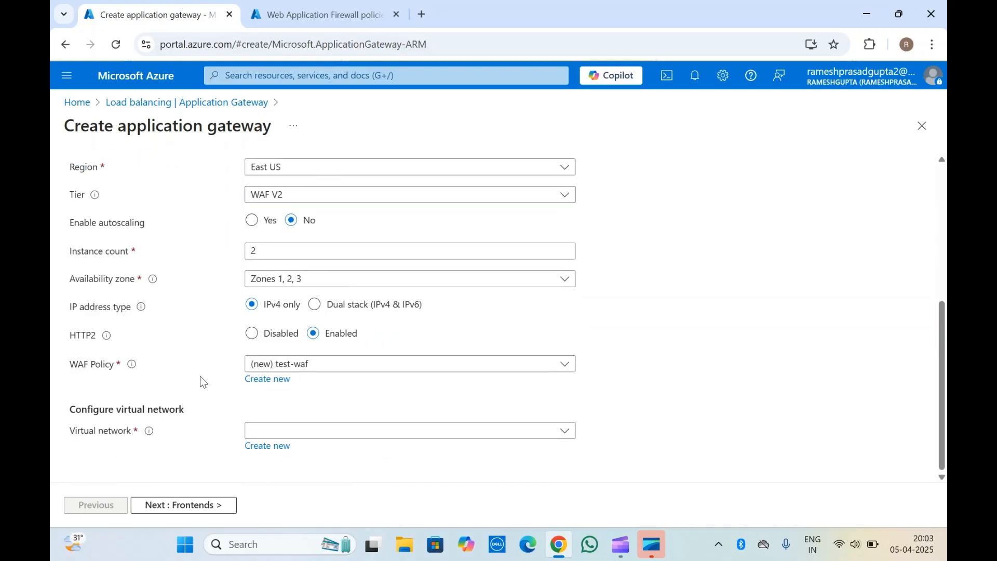
left_click(355, 433)
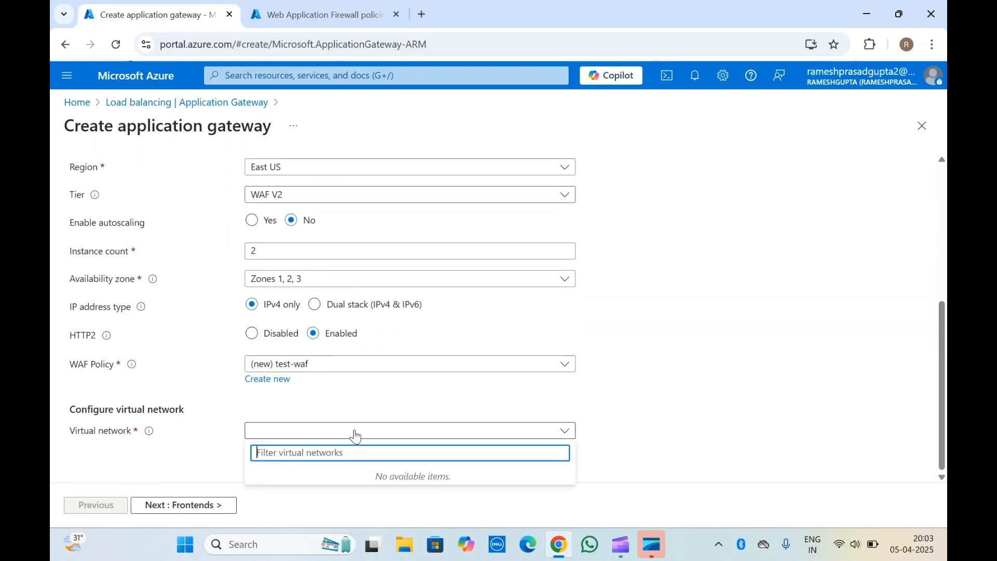
left_click(355, 434)
left_click(268, 447)
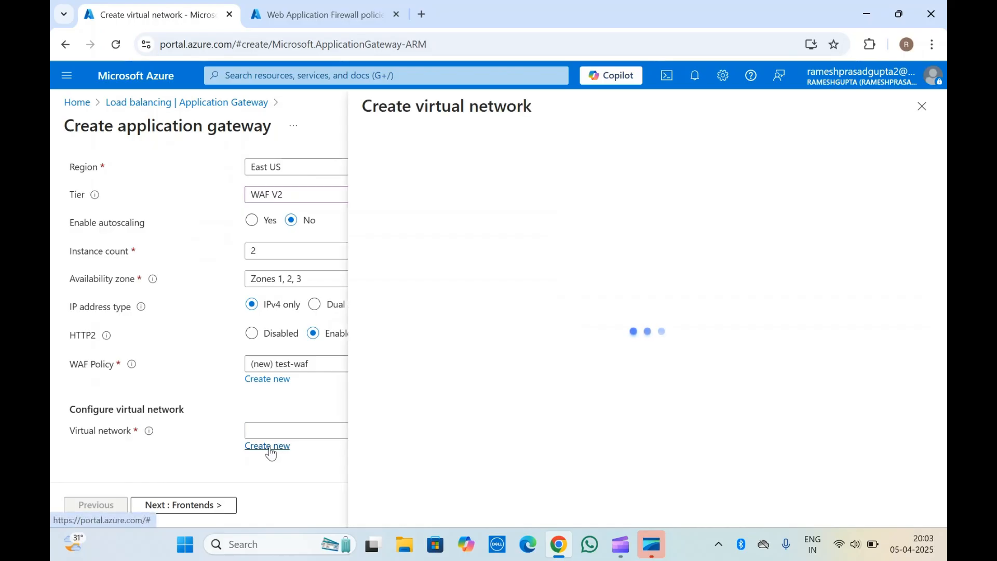
left_click(446, 207)
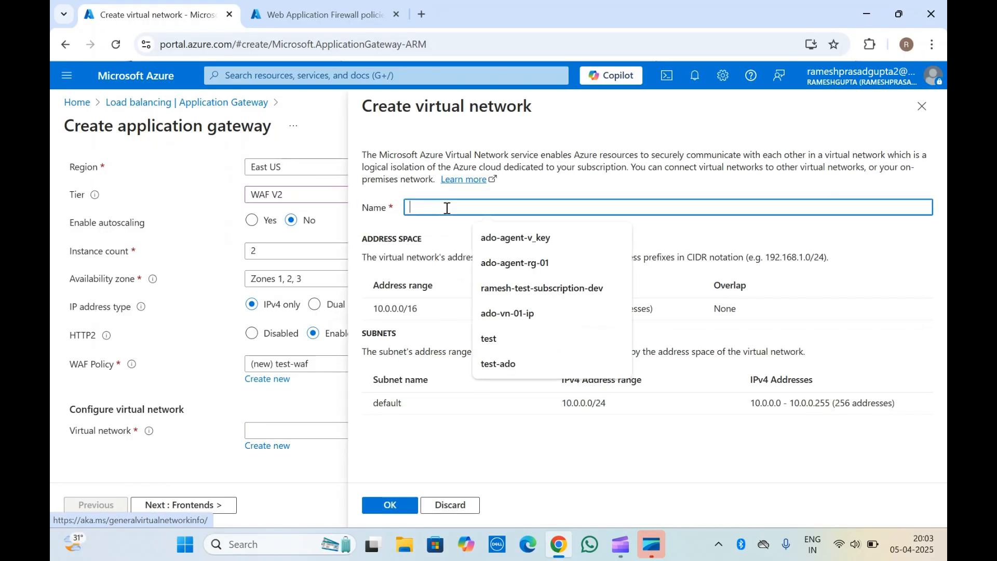
type("vn-01")
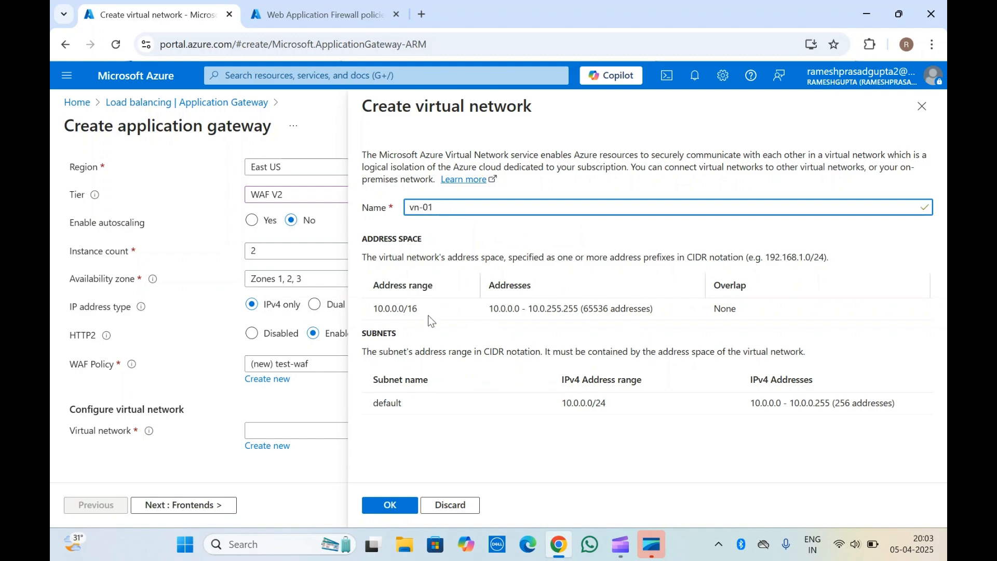
left_click(393, 502)
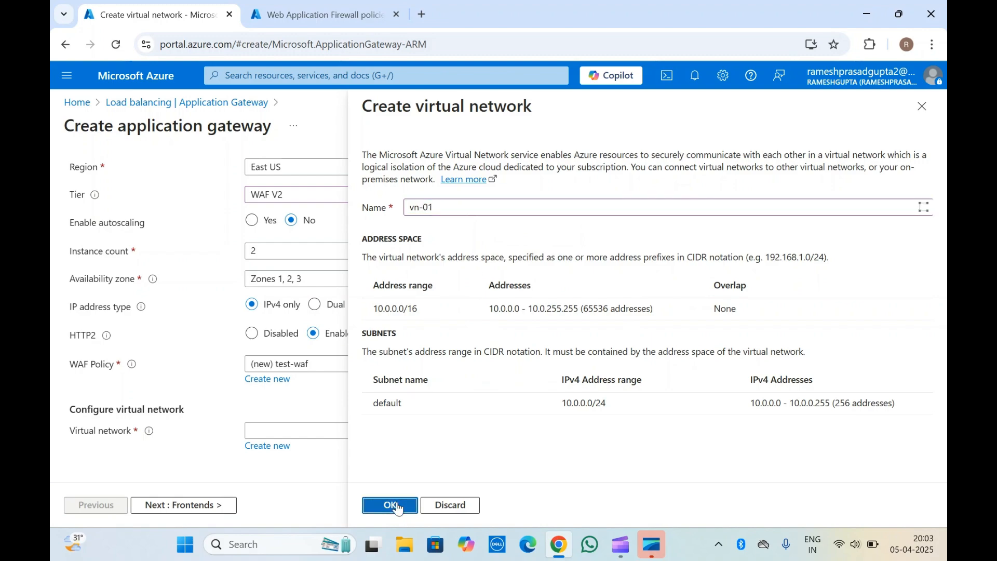
scroll(210, 437, "down", 2)
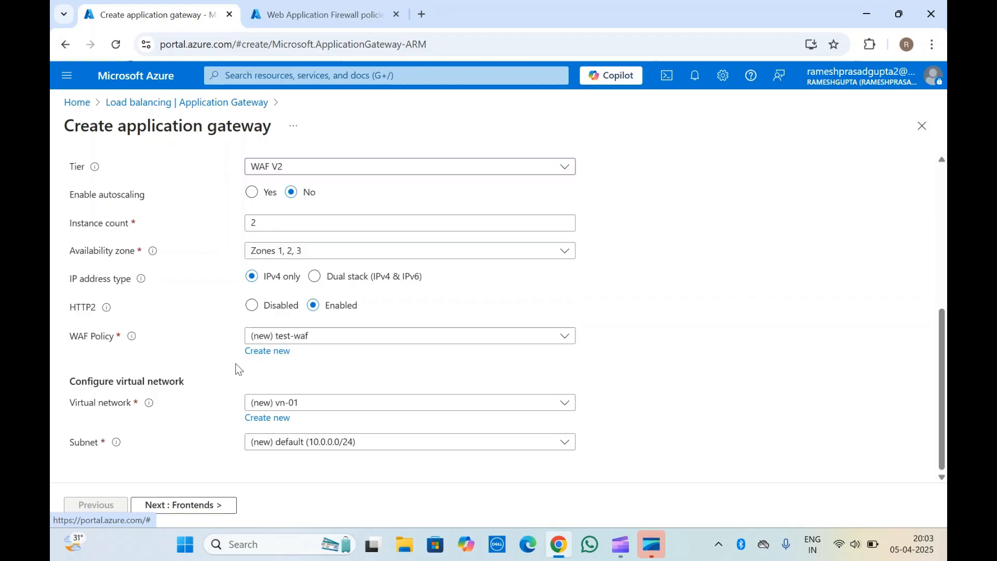
Keep the gateway's frontend IP address type as Public and add a new public IP named pub-01.
scroll(239, 370, "up", 5)
scroll(238, 370, "down", 5)
left_click(188, 510)
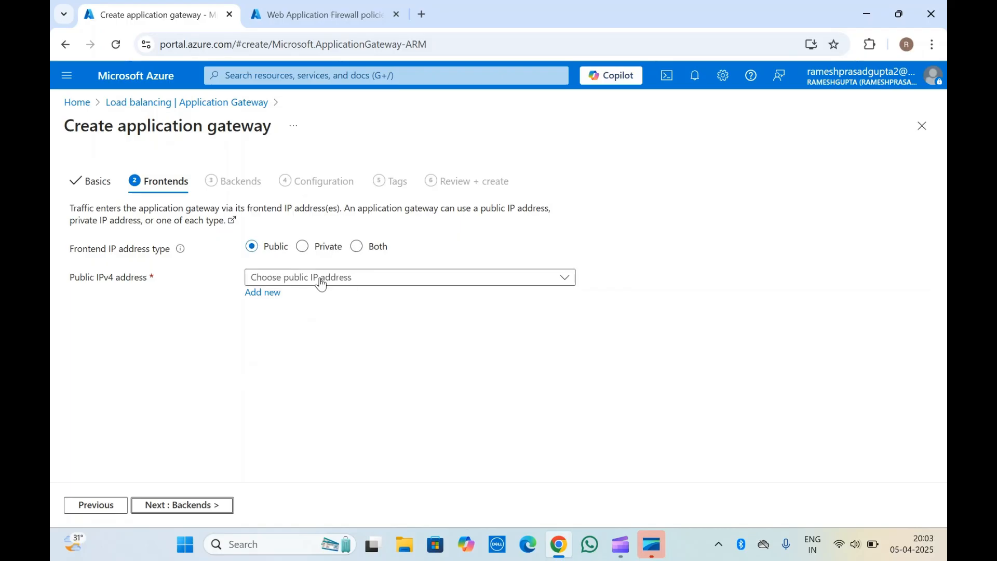
left_click(304, 247)
left_click(253, 248)
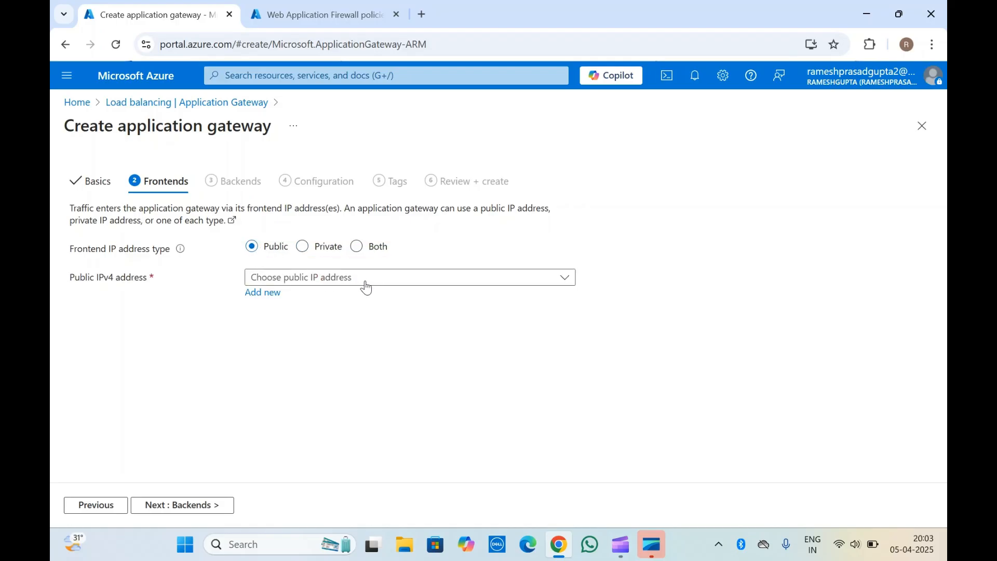
left_click(356, 285)
left_click(284, 363)
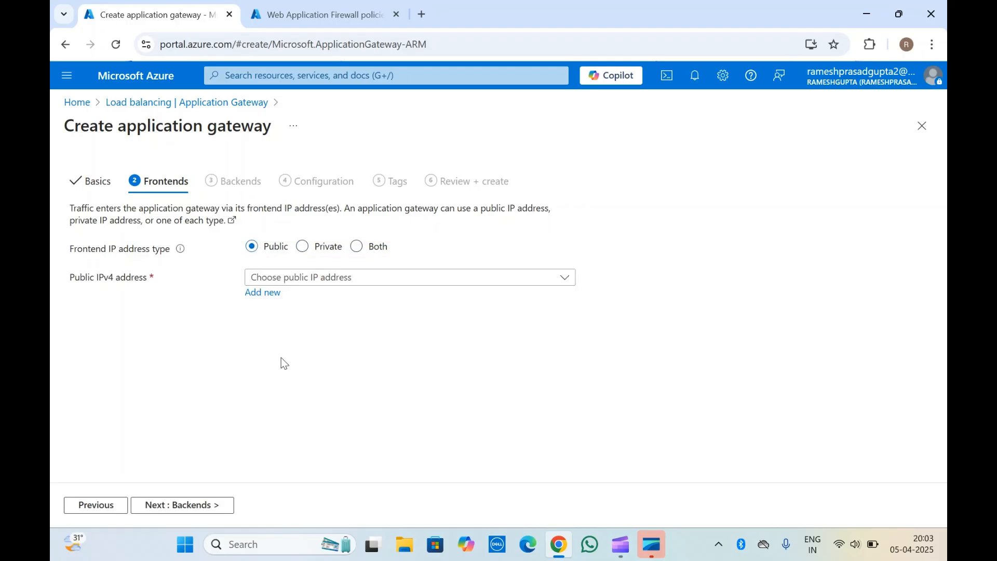
left_click(264, 293)
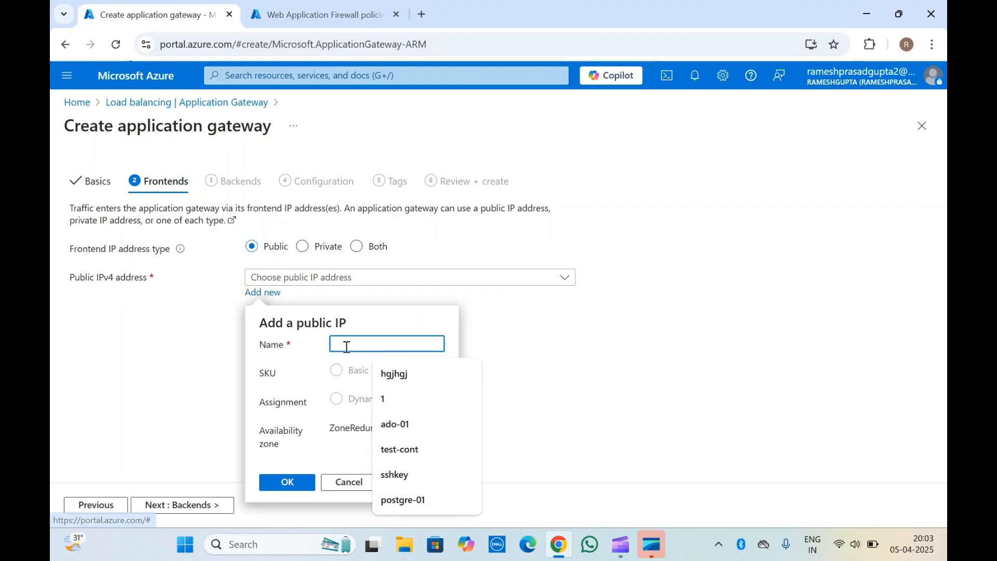
type("pub-01")
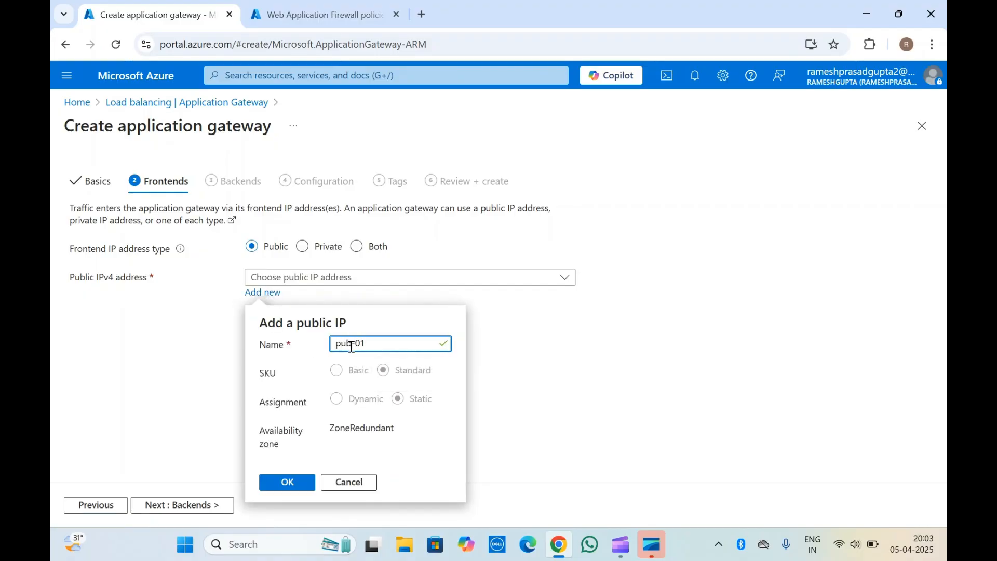
left_click(288, 486)
Add a backend pool named backend-01 to the gateway without entering any targets.
left_click(162, 506)
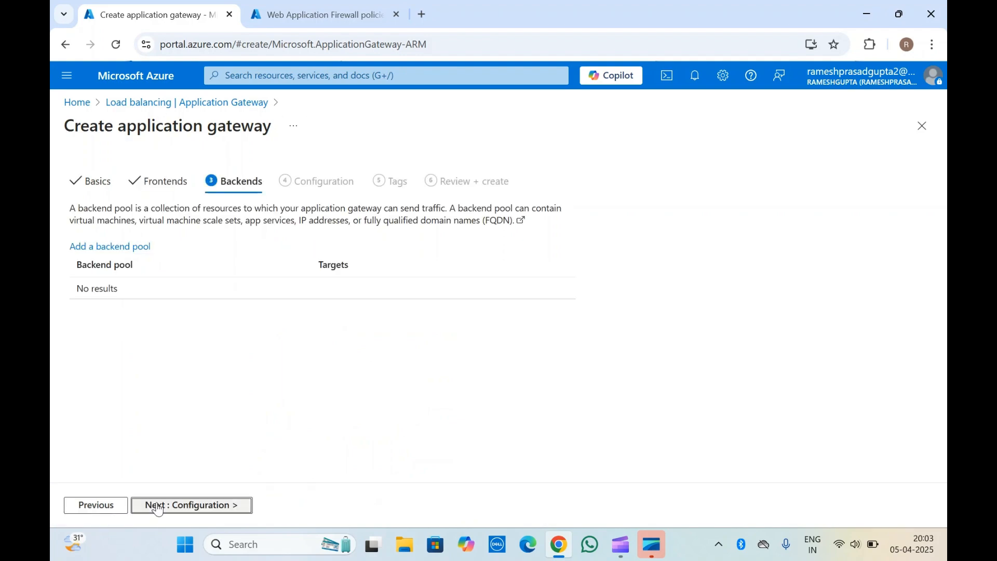
left_click(111, 247)
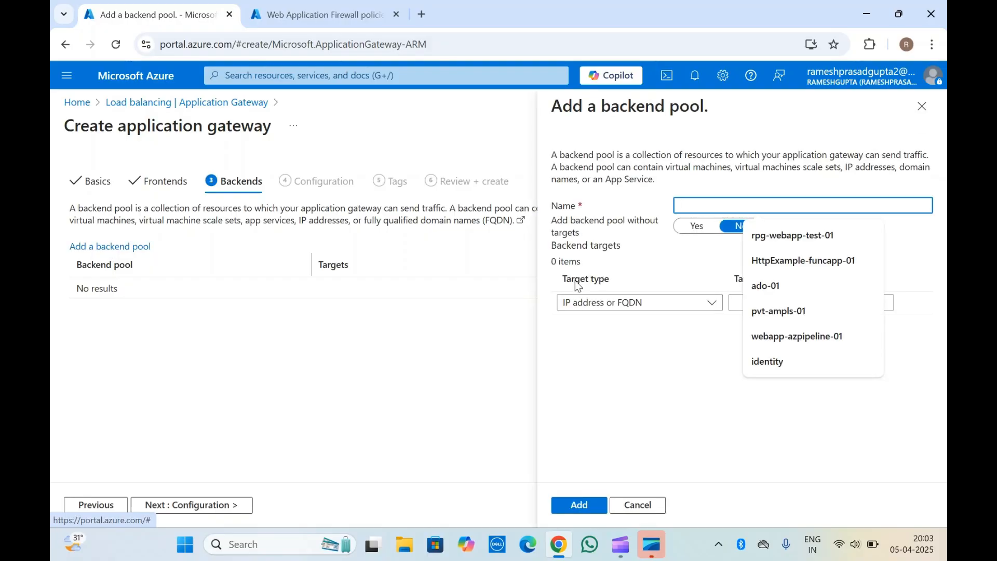
type("back")
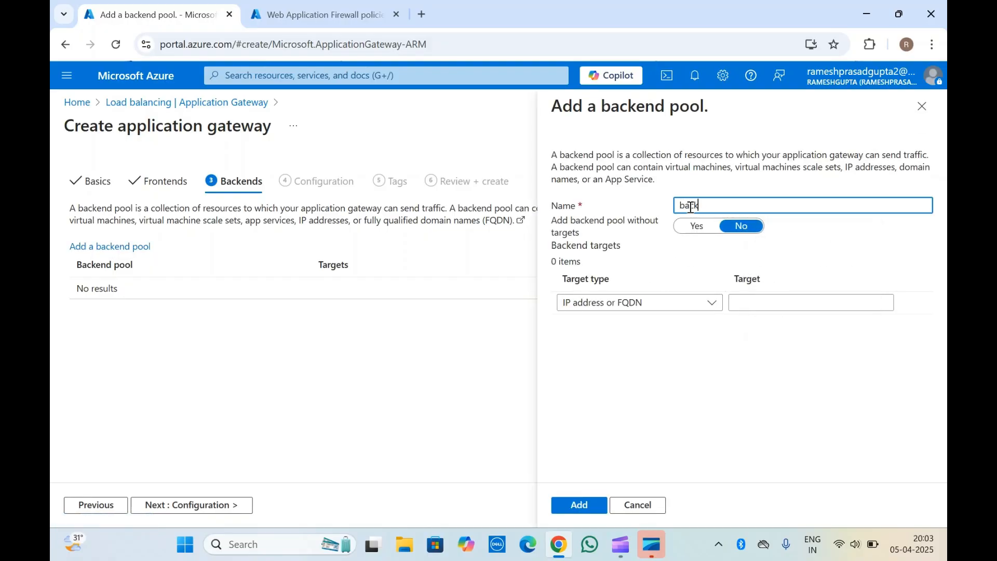
type("end-01")
left_click(581, 505)
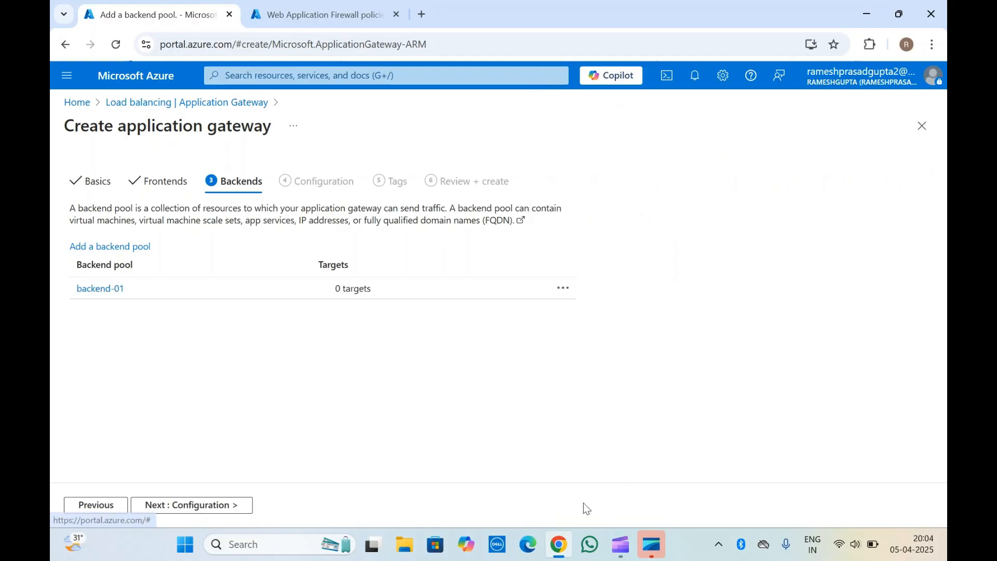
Start a routing rule in the gateway configuration, named rule-01 with priority 100.
left_click(167, 503)
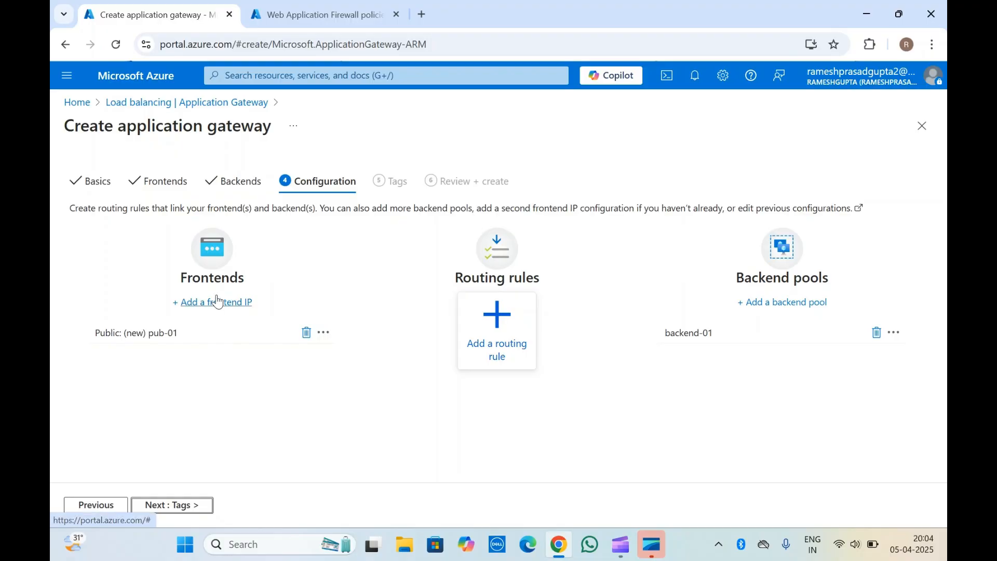
left_click(515, 338)
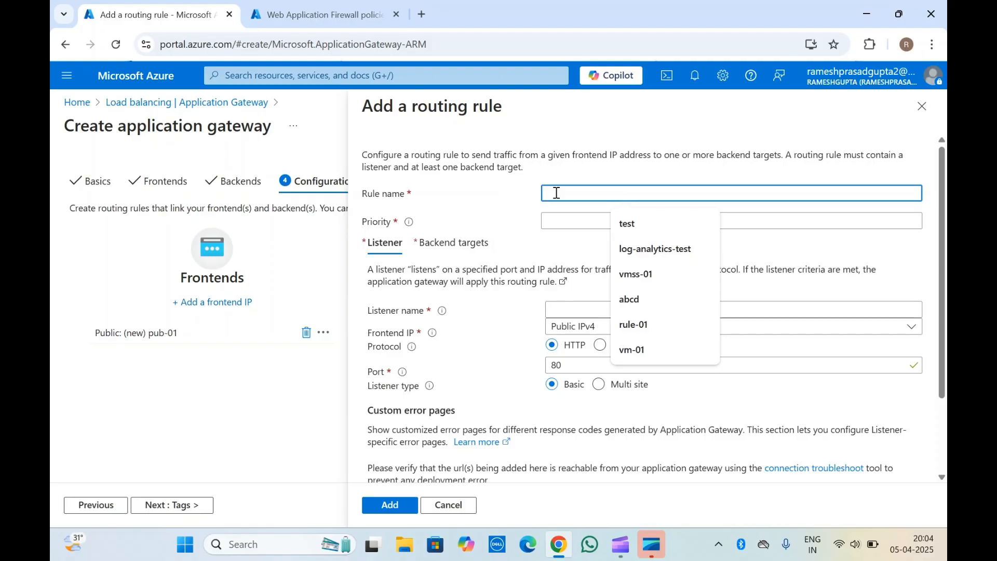
type("ru")
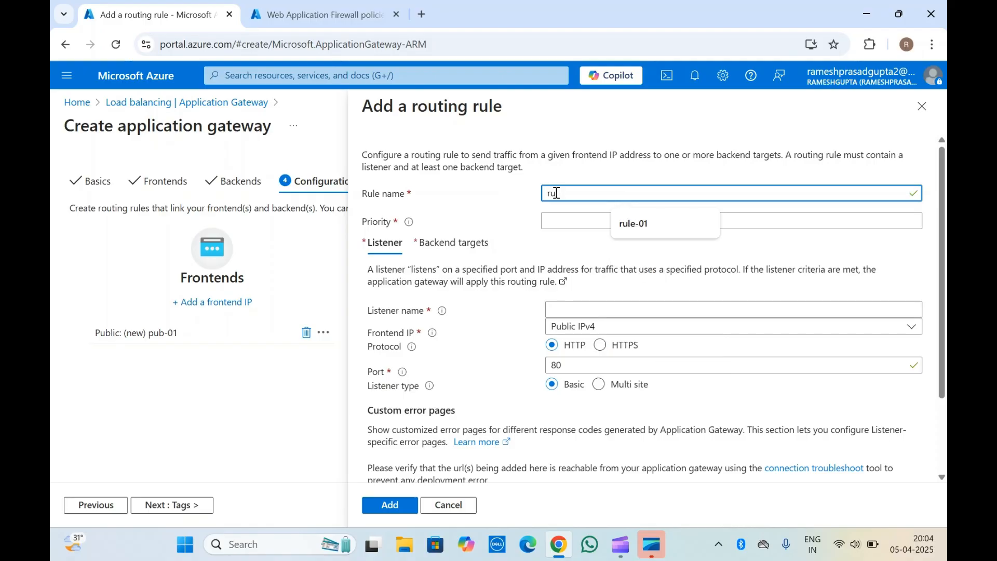
type("1")
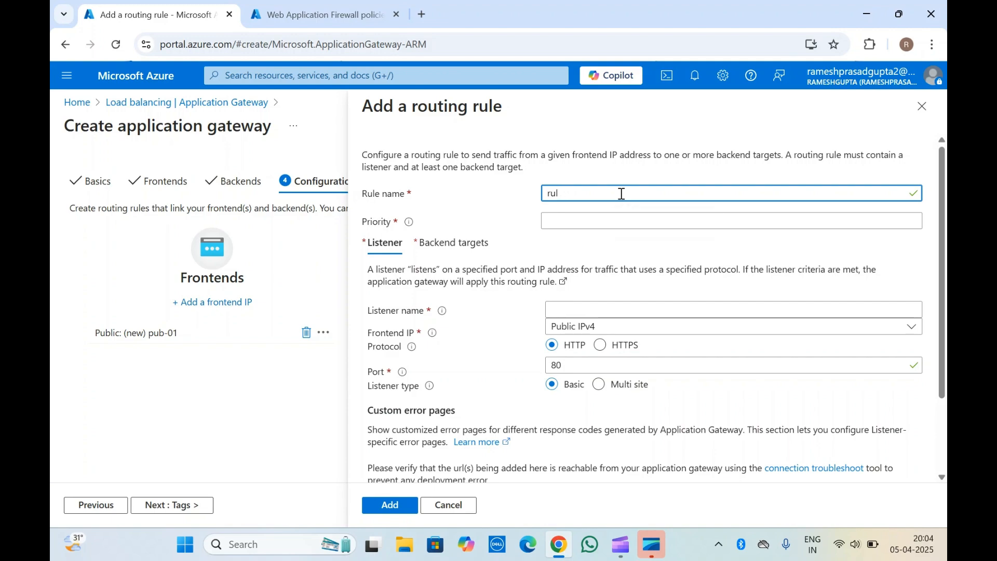
type("e-01")
left_click(576, 222)
type("100")
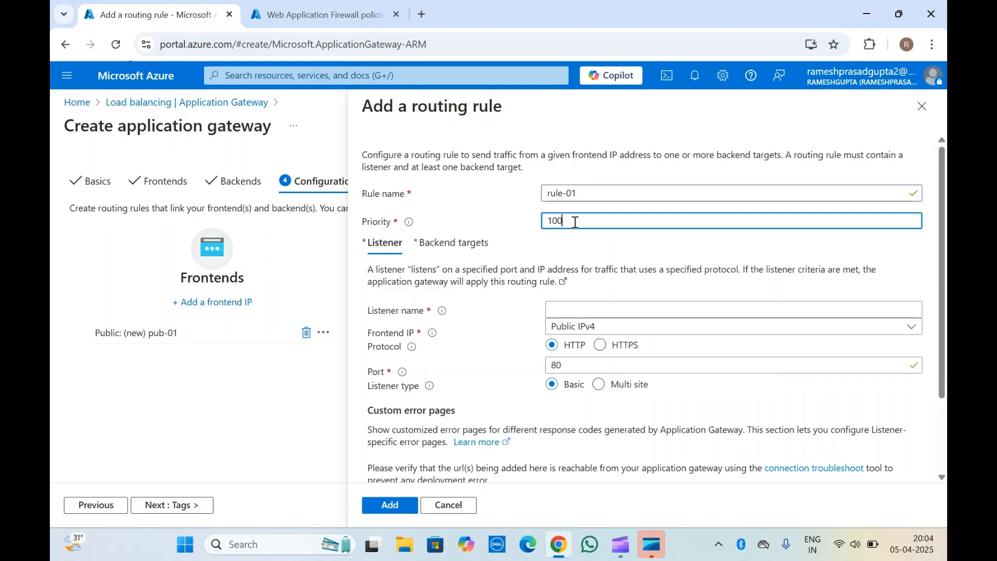
Name the rule's listener listner-01, keeping Public IPv4, HTTP and port 80.
scroll(503, 317, "down", 1)
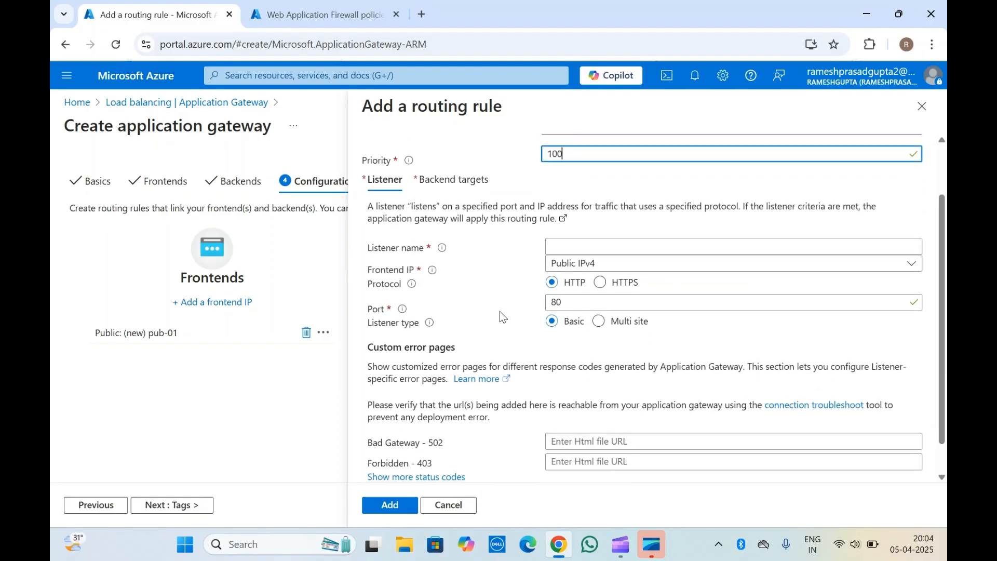
left_click(553, 247)
type("li")
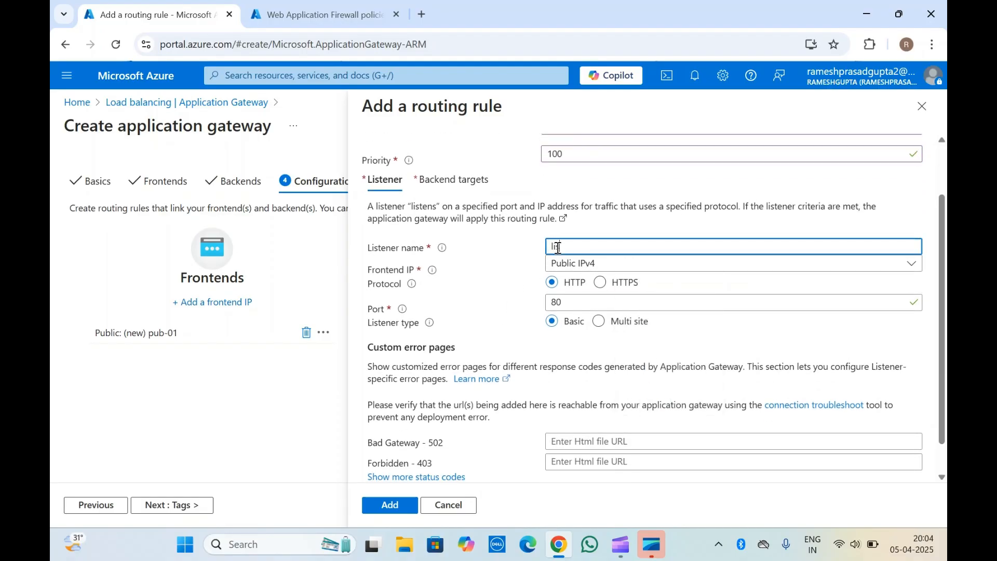
type("stner-01")
scroll(506, 344, "down", 1)
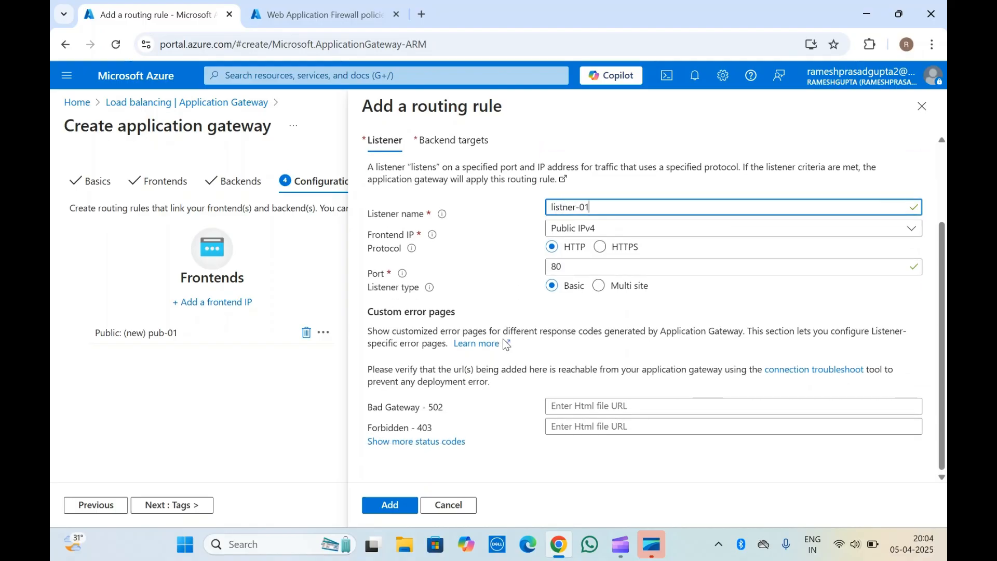
Set the routing rule's backend target to the backend-01 pool.
scroll(487, 428, "up", 2)
left_click(456, 260)
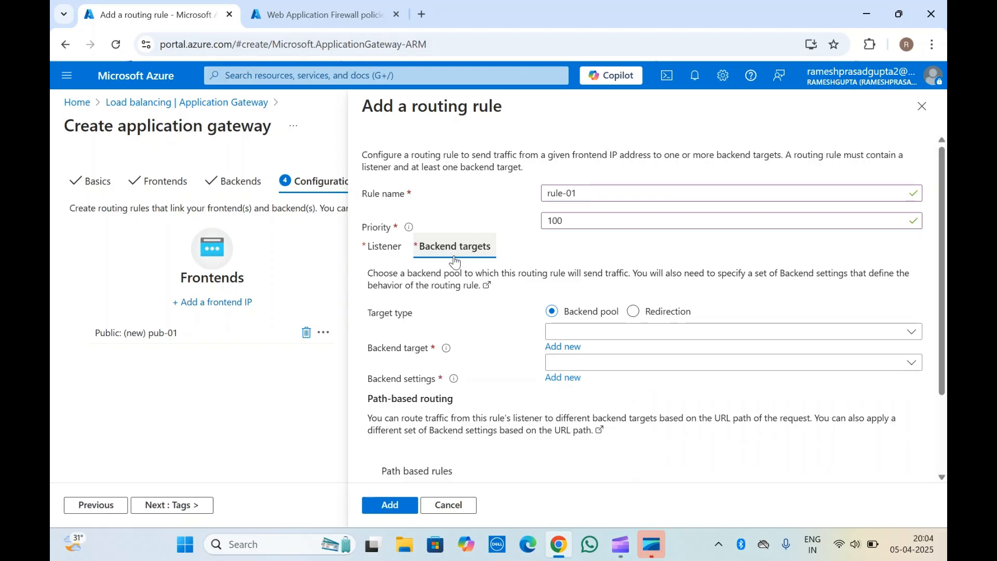
left_click(631, 335)
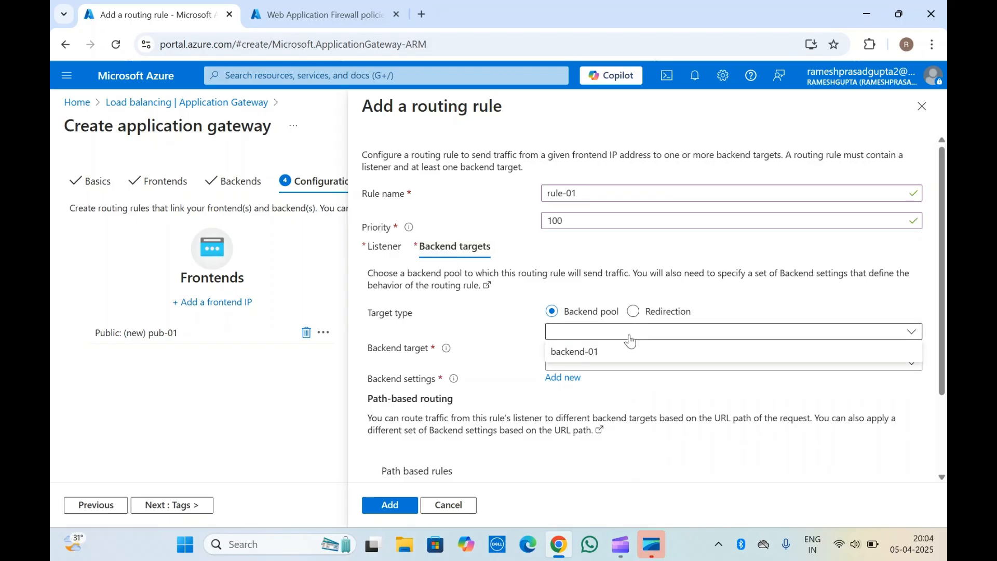
left_click(602, 352)
Create a backend setting named setting-01 with the default HTTP options and add the completed routing rule to the gateway.
left_click(606, 366)
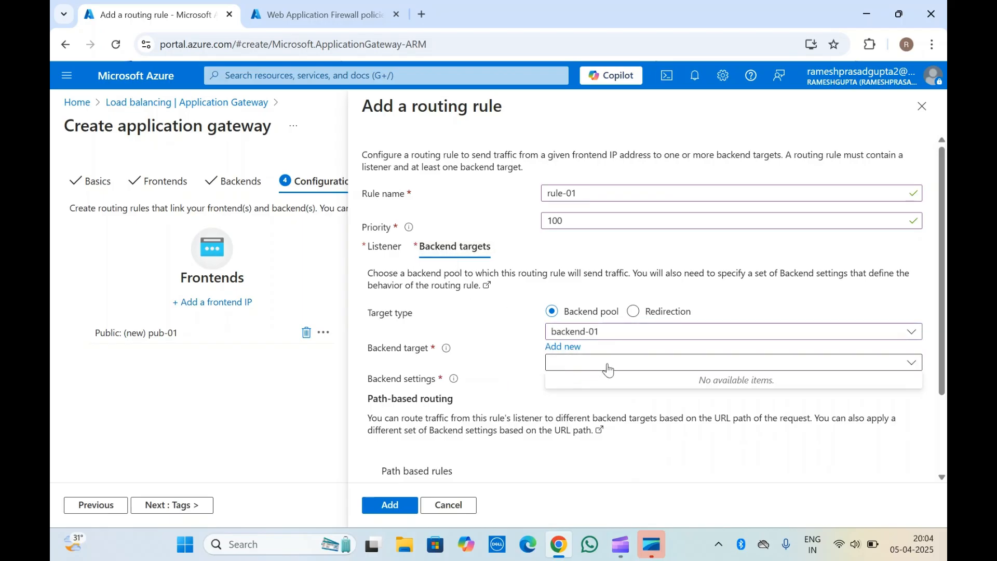
left_click(565, 396)
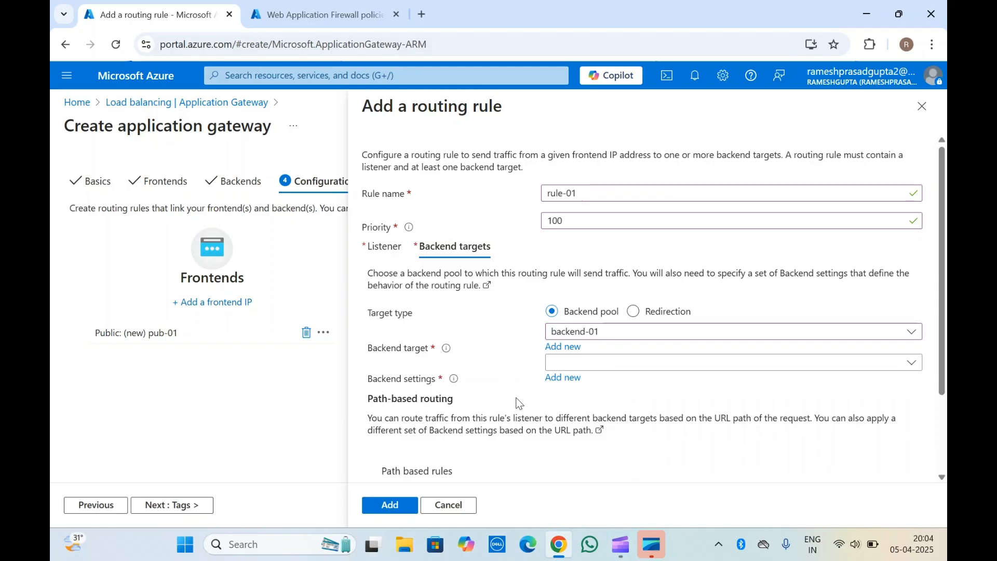
left_click(564, 379)
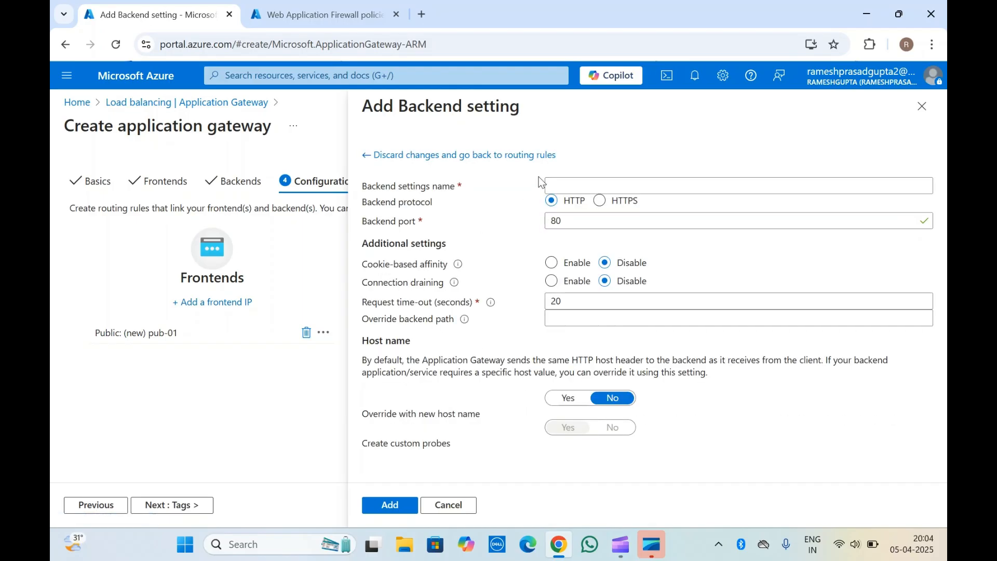
left_click(568, 186)
type("setting-01")
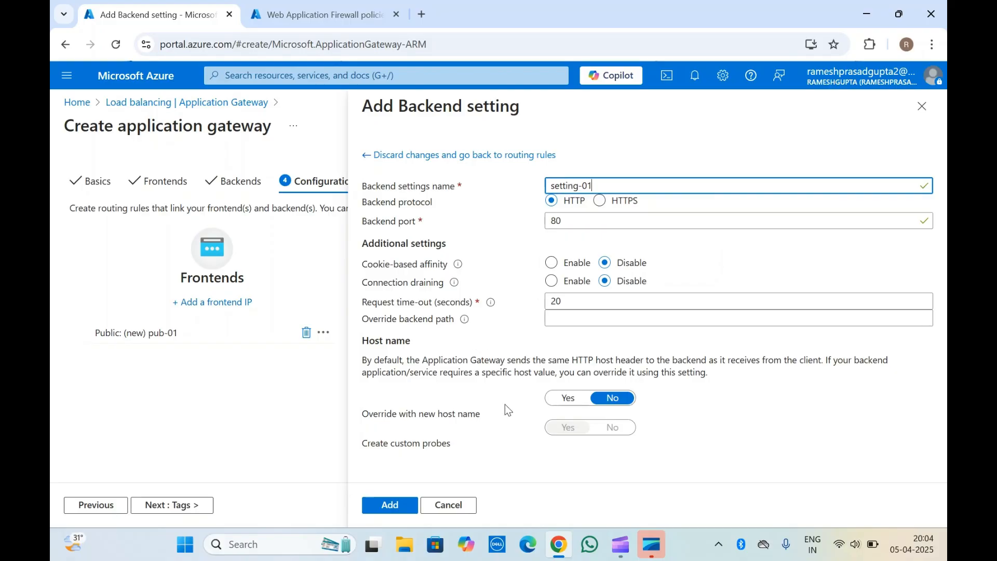
left_click(393, 502)
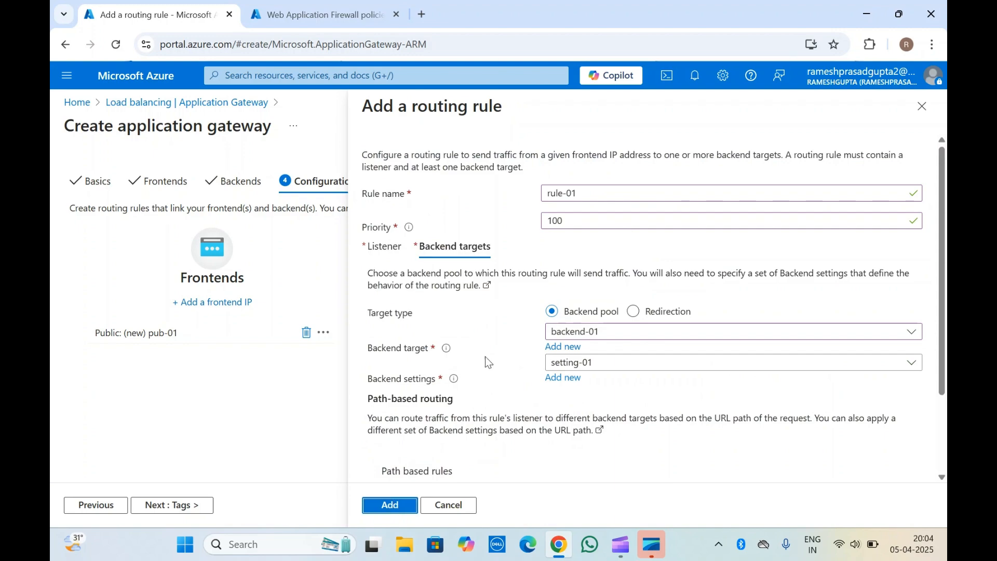
scroll(485, 356, "down", 2)
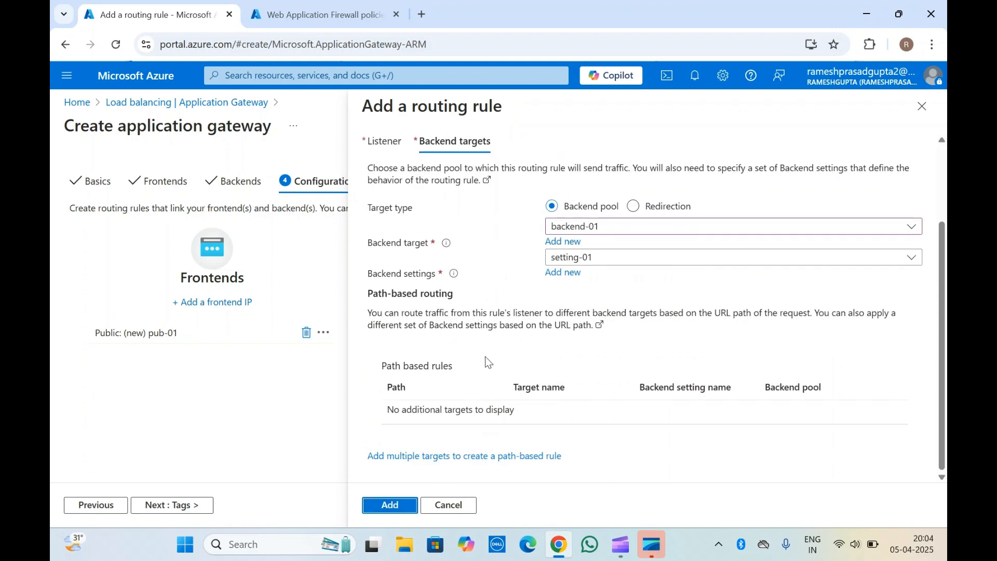
left_click(396, 503)
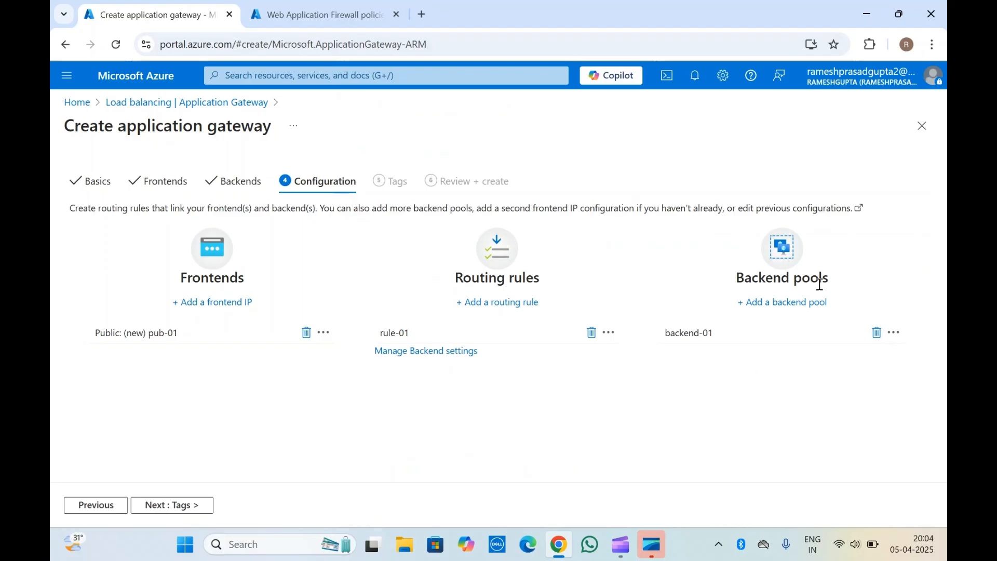
Leave the tags empty and submit the reviewed application gateway for creation.
left_click(178, 506)
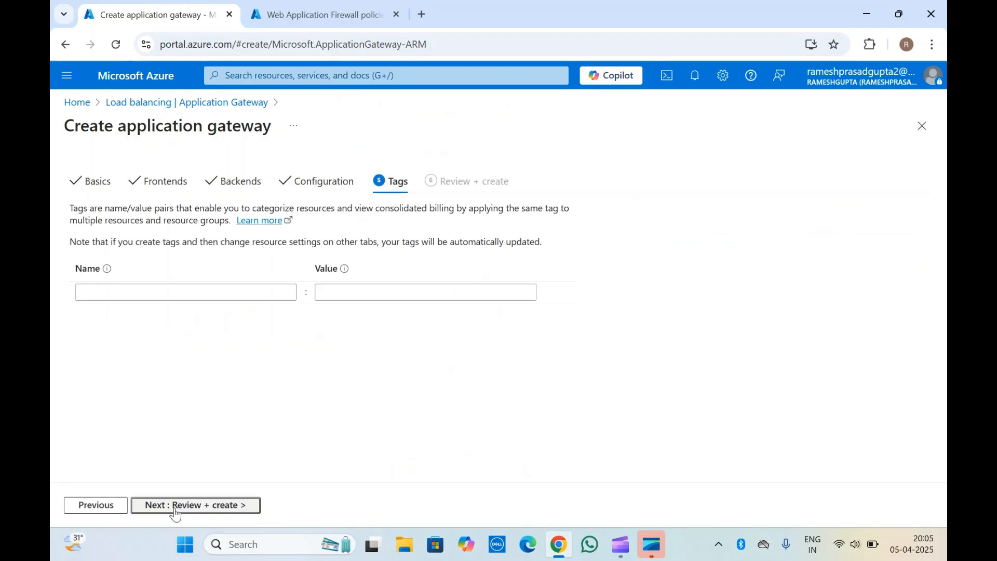
left_click(177, 512)
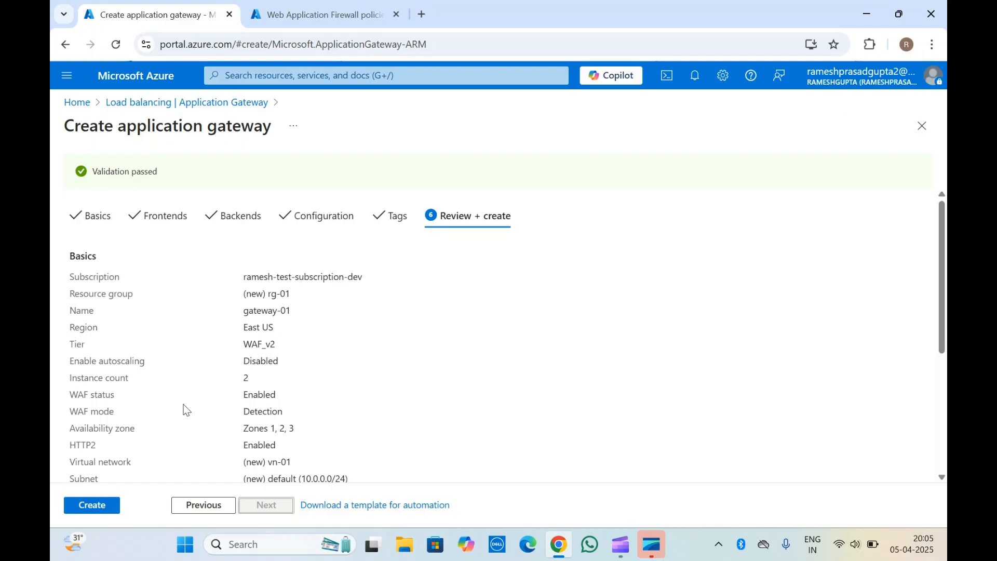
left_click(96, 511)
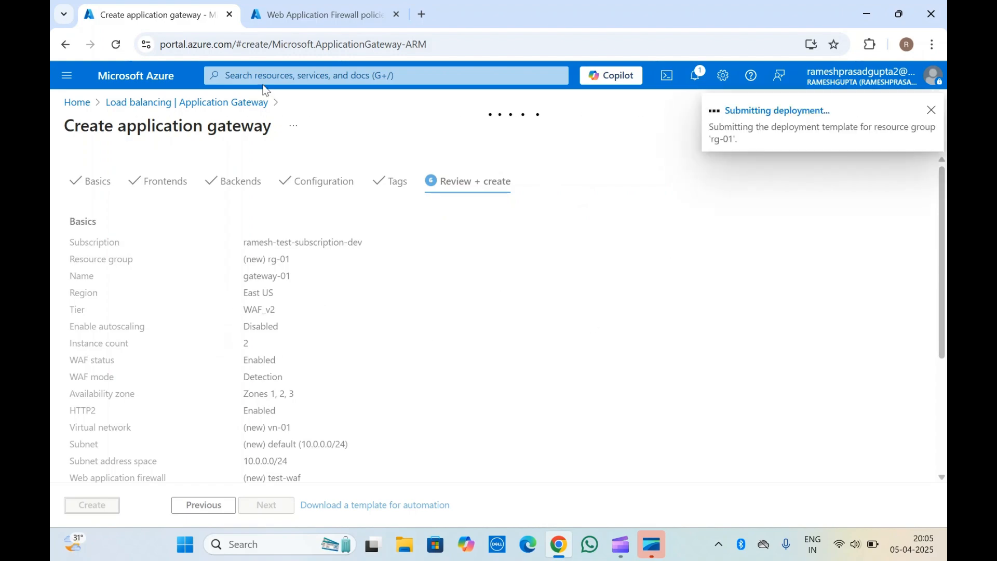
Start creating a Front Door WAF policy from the Web Application Firewall policies page.
left_click(271, 7)
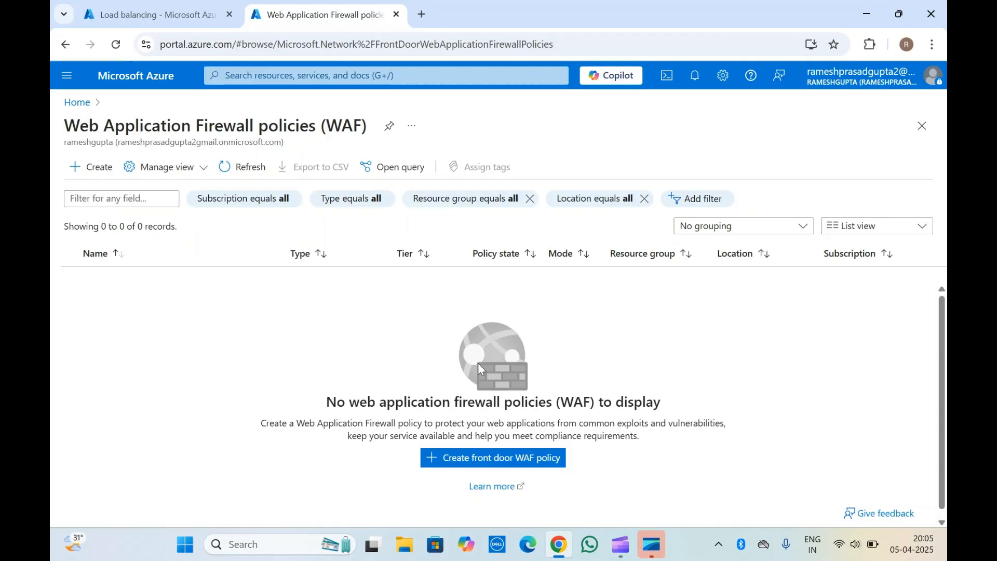
left_click_drag(478, 363, 379, 381)
left_click(397, 410)
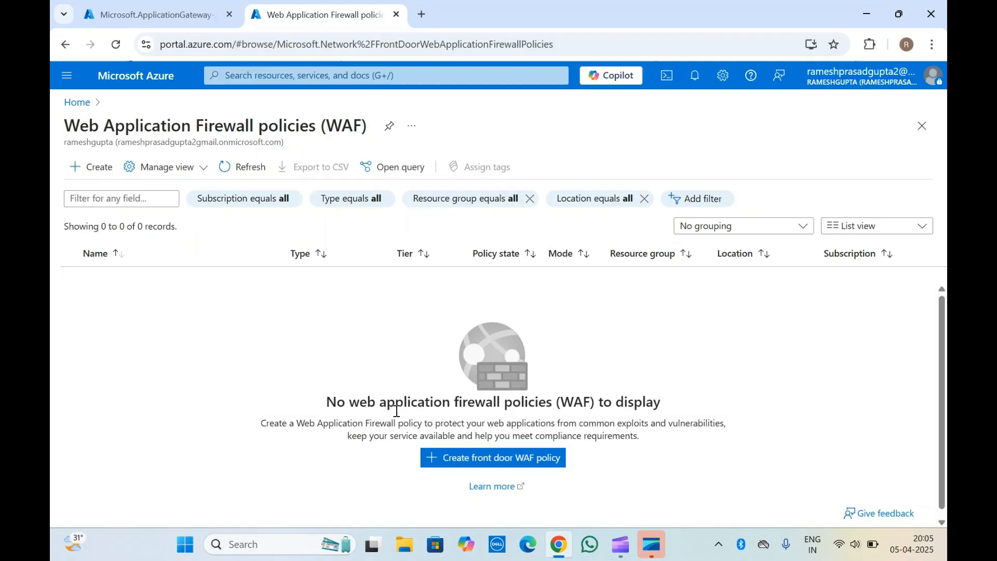
left_click(491, 467)
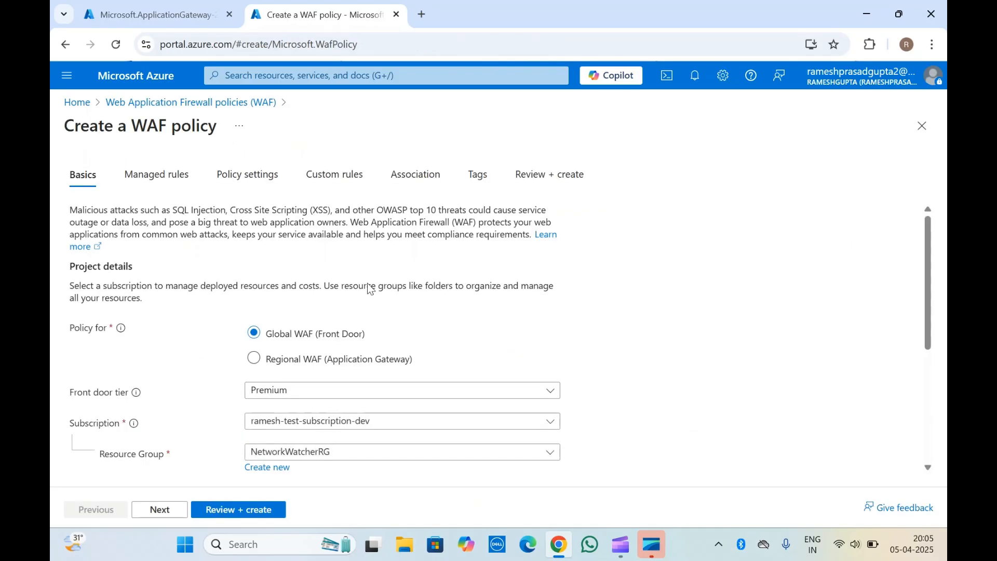
Check the gateway's deployment progress, then review the basic settings of the new WAF policy form.
left_click(174, 6)
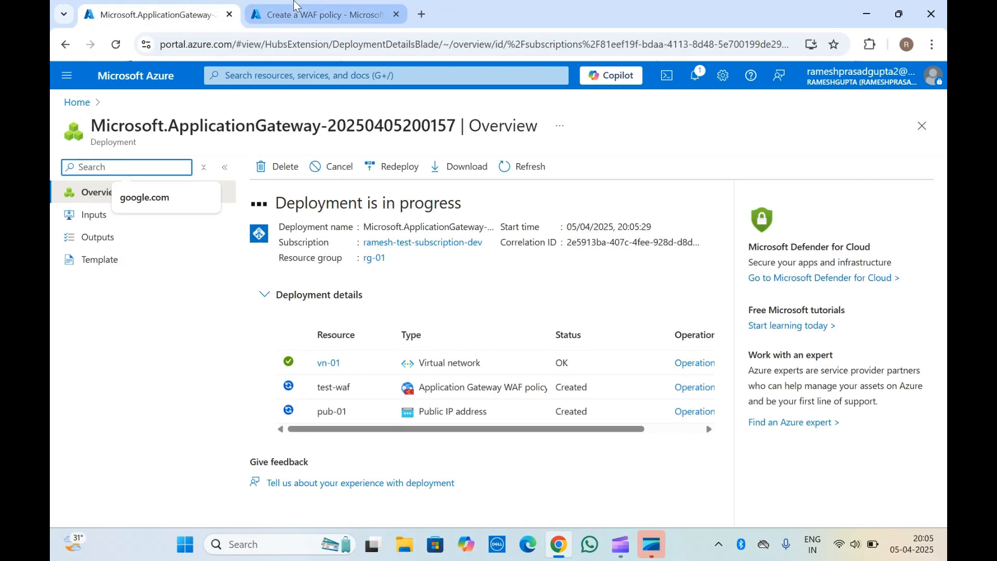
left_click(317, 15)
scroll(210, 410, "down", 1)
scroll(207, 422, "down", 1)
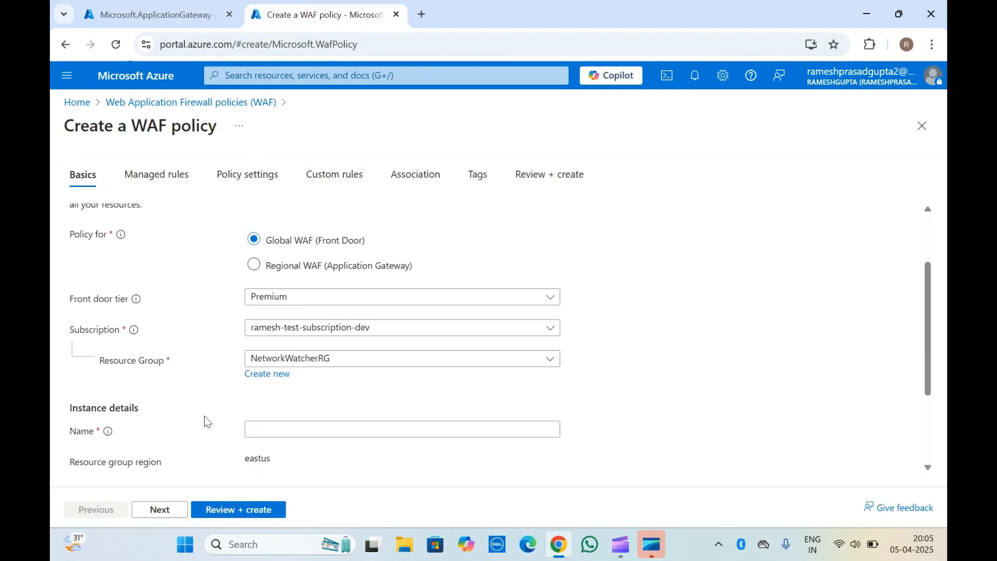
scroll(190, 273, "up", 2)
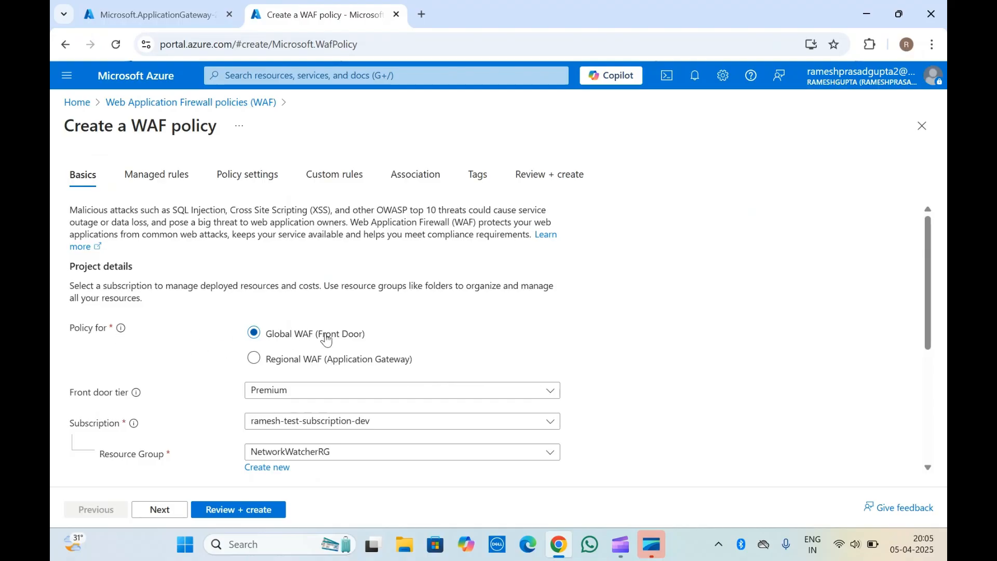
Set the WAF policy to Regional WAF (Application Gateway) and select rg-01 as its resource group.
scroll(277, 297, "down", 2)
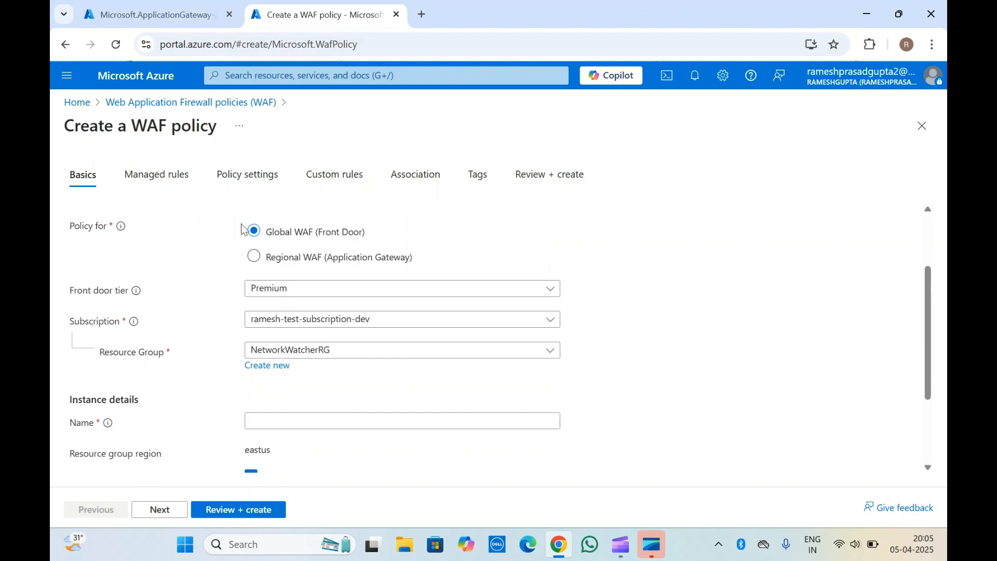
left_click(254, 261)
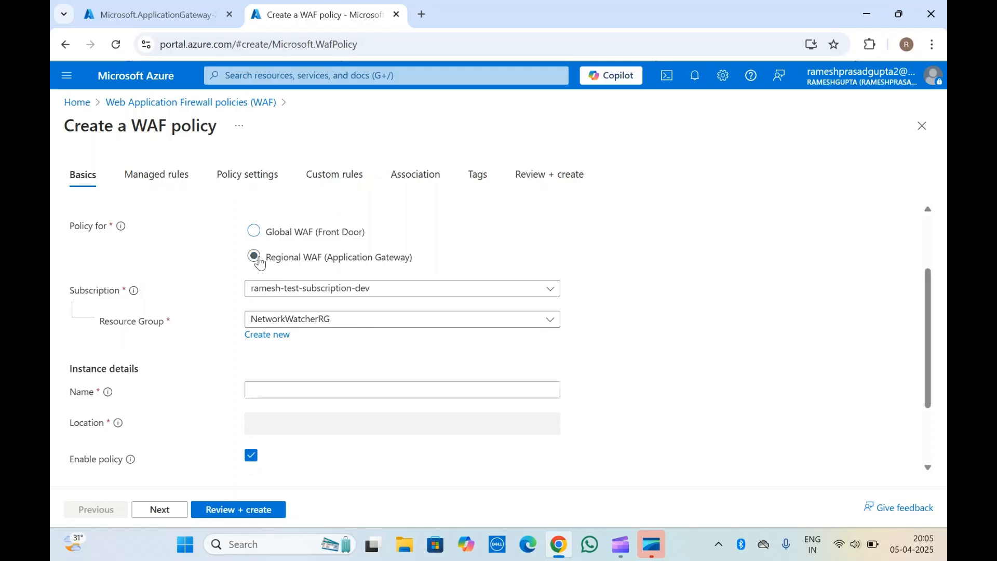
scroll(202, 322, "down", 1)
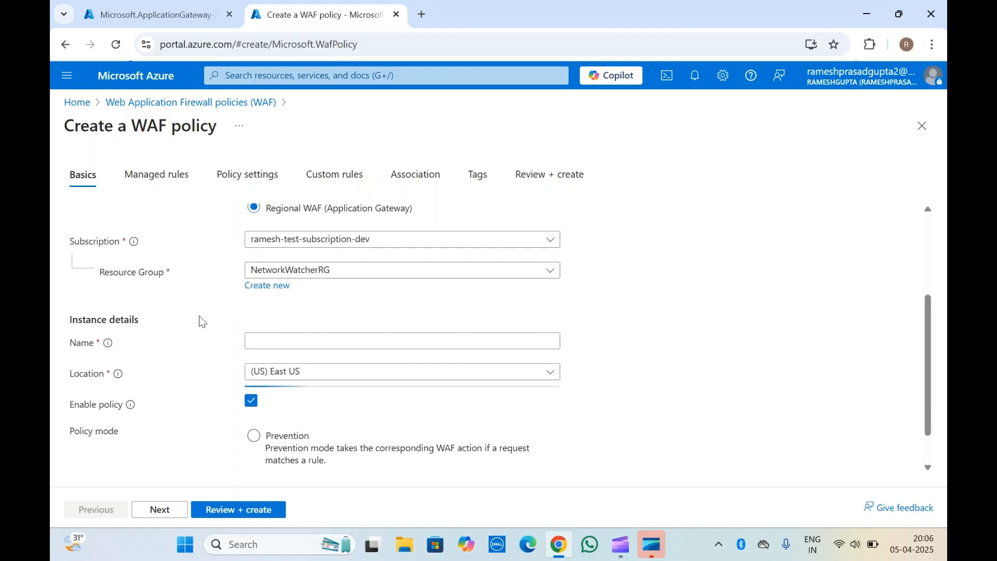
left_click(345, 271)
left_click(294, 343)
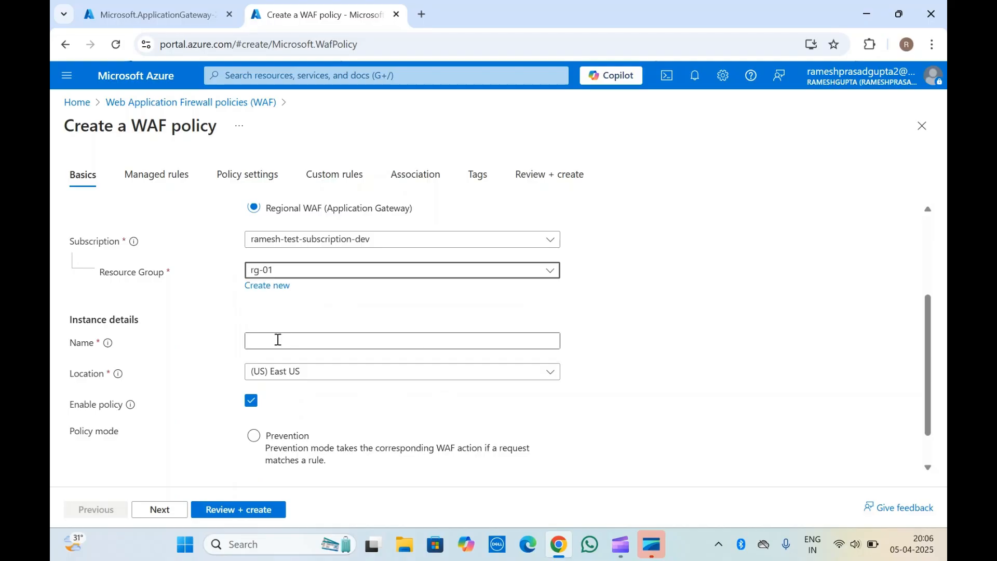
left_click(175, 272)
Name the policy waf02, leave it enabled, choose Prevention mode and continue to the managed rules.
scroll(175, 272, "down", 1)
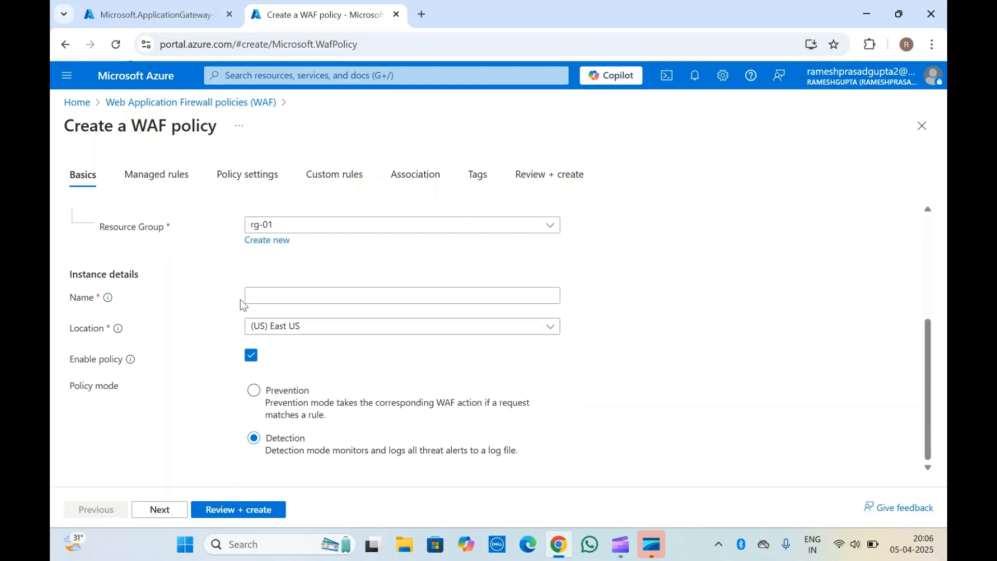
left_click(262, 301)
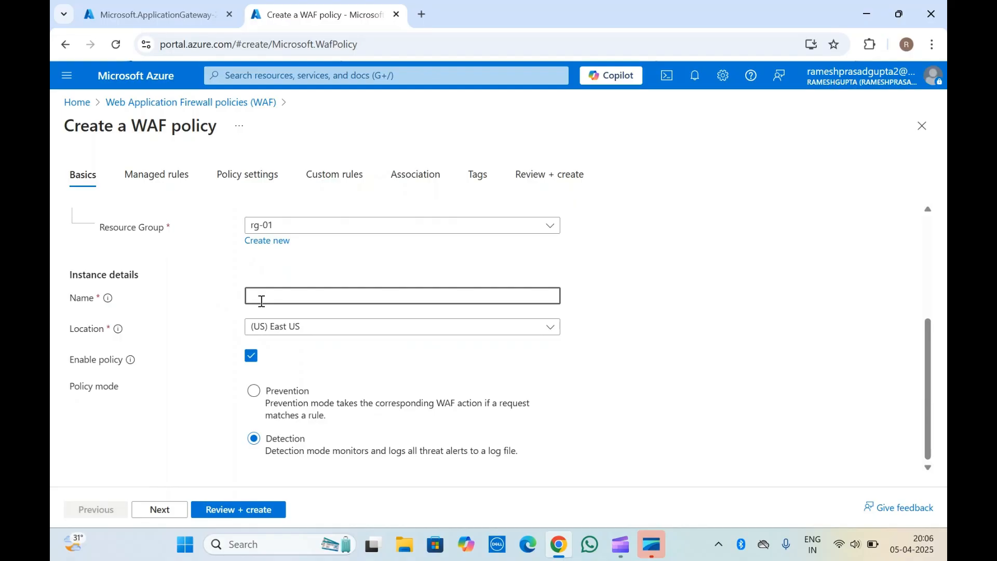
type("waf02")
left_click(250, 358)
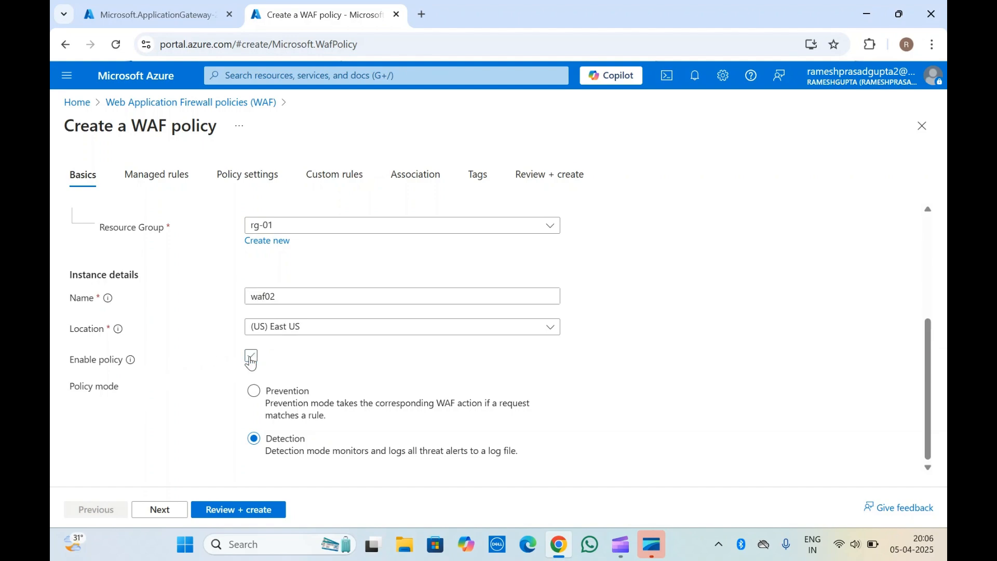
left_click(252, 361)
left_click(262, 397)
left_click(256, 438)
left_click(253, 391)
left_click(165, 509)
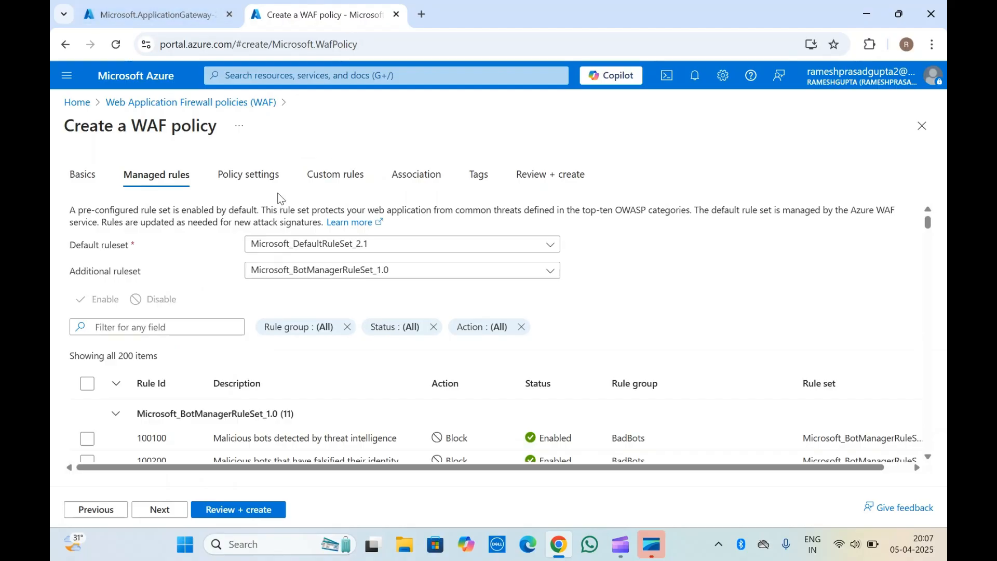
Check the application gateway's deployment results and read the error details for gateway-01.
left_click(130, 6)
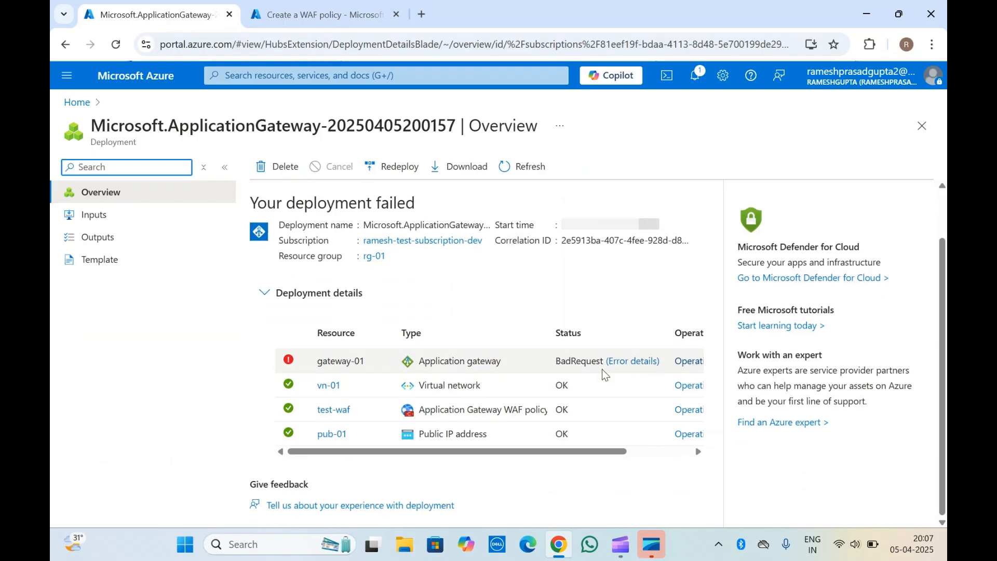
left_click(626, 365)
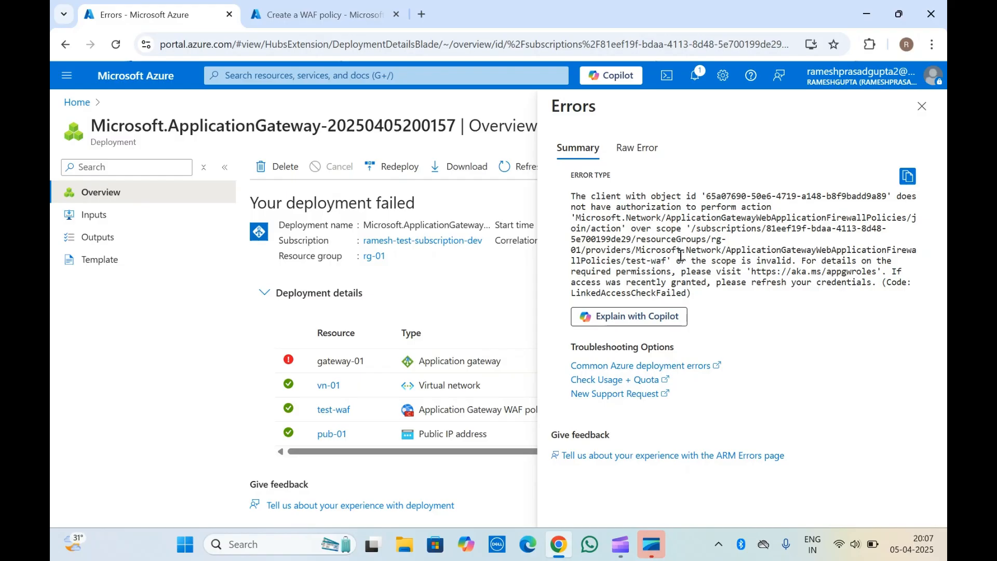
left_click(922, 109)
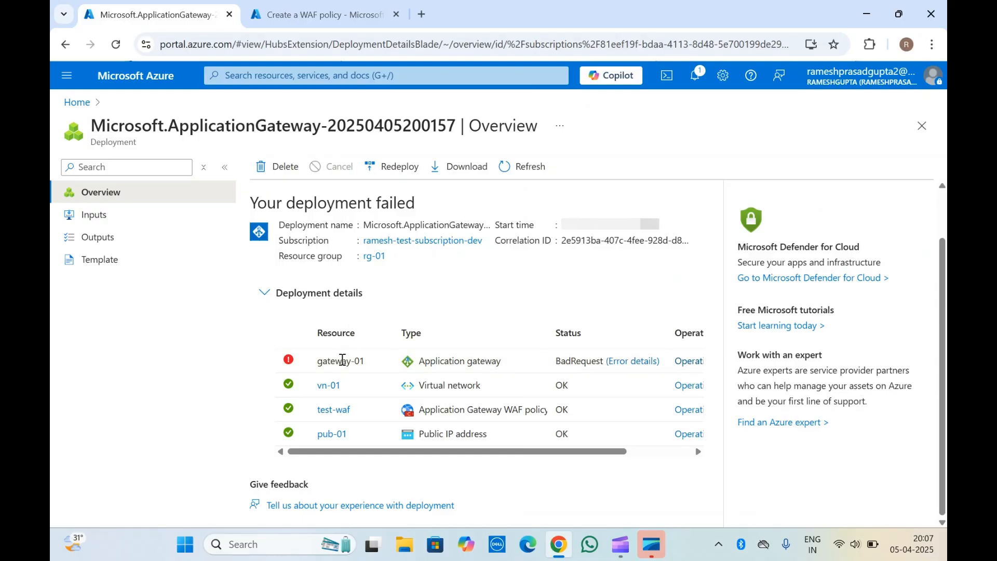
Leave the deployment page for the Web Application Firewall policies list and check the portal notifications.
left_click(66, 102)
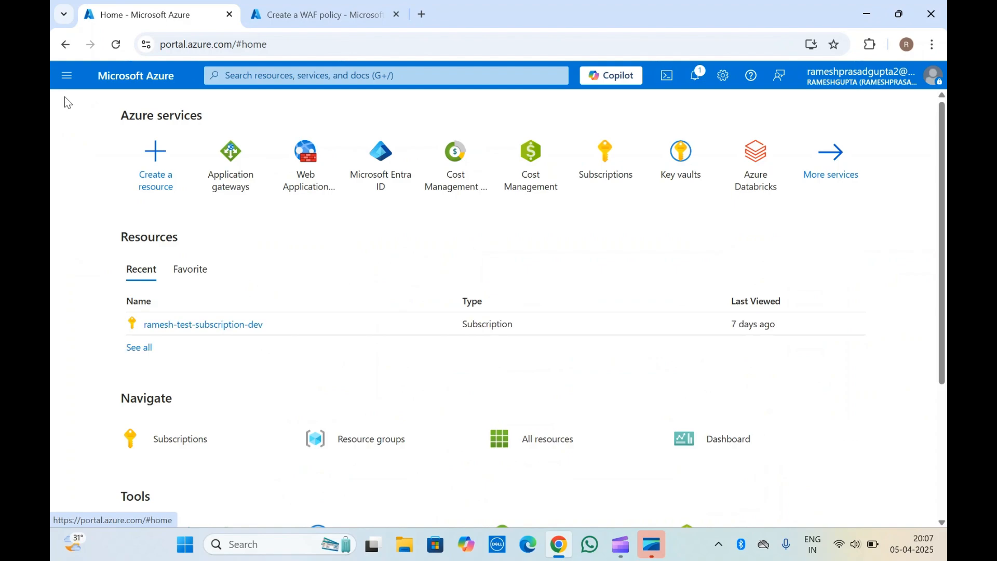
left_click(259, 181)
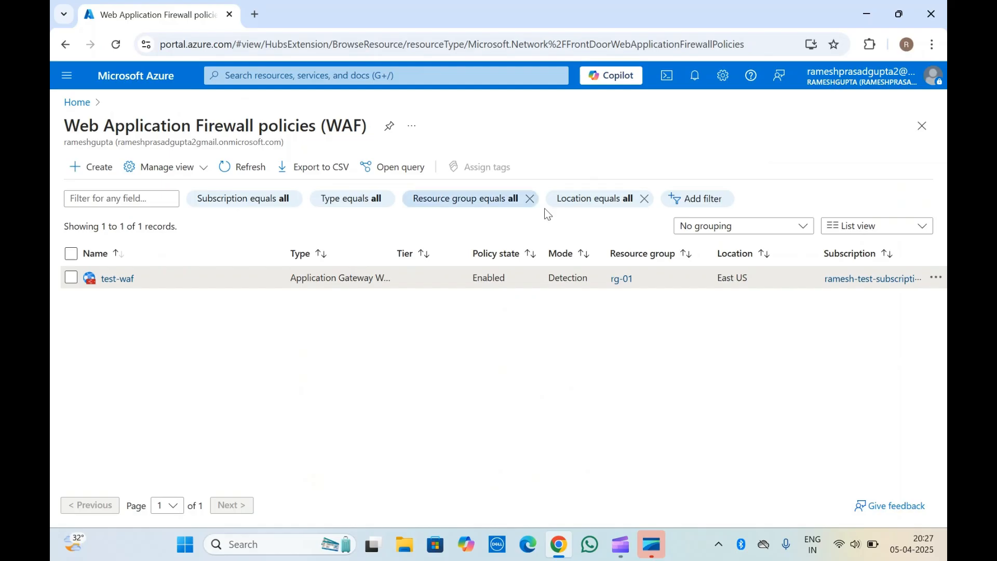
left_click(696, 87)
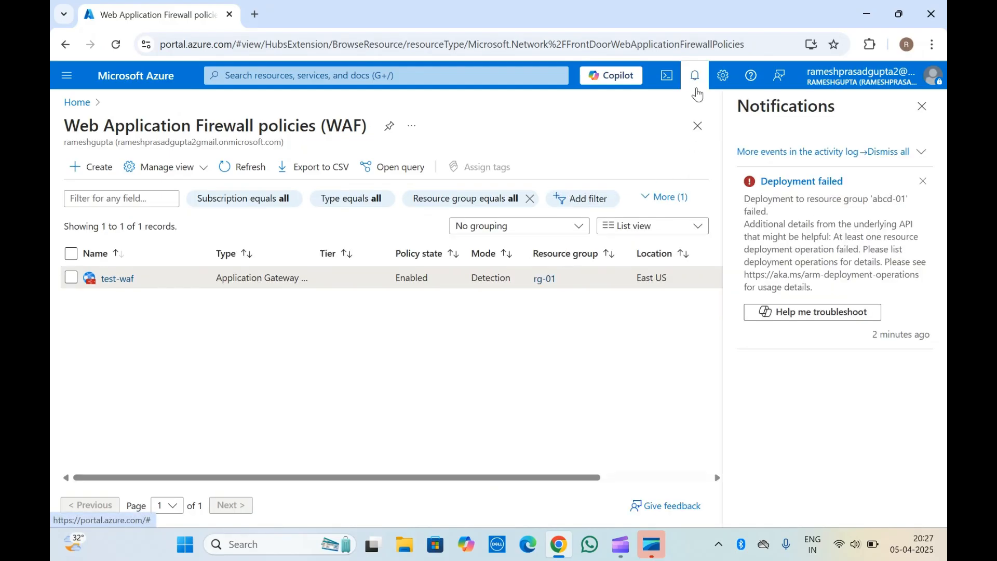
left_click(922, 107)
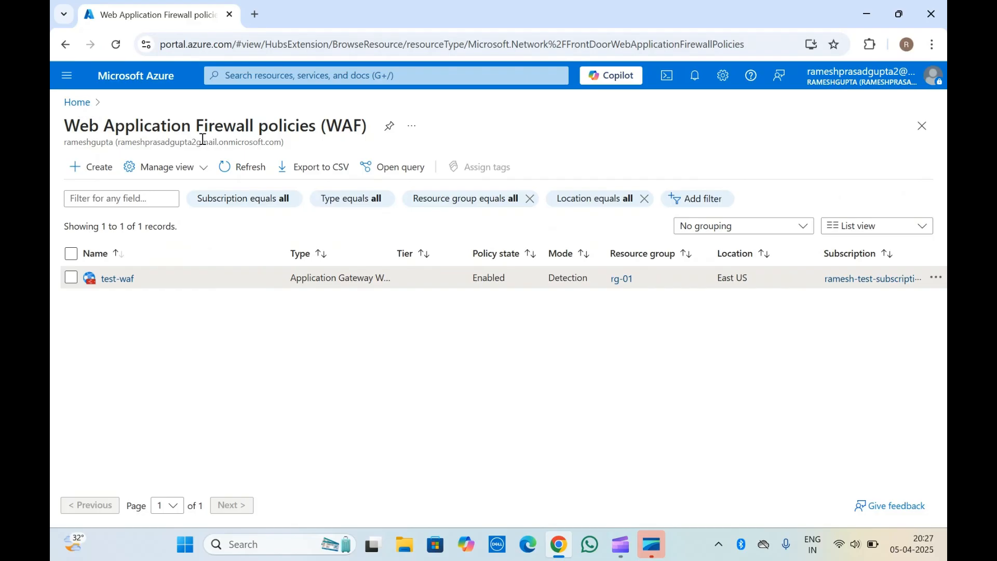
double_click(121, 130)
left_click_drag(121, 130, 308, 131)
left_click(309, 131)
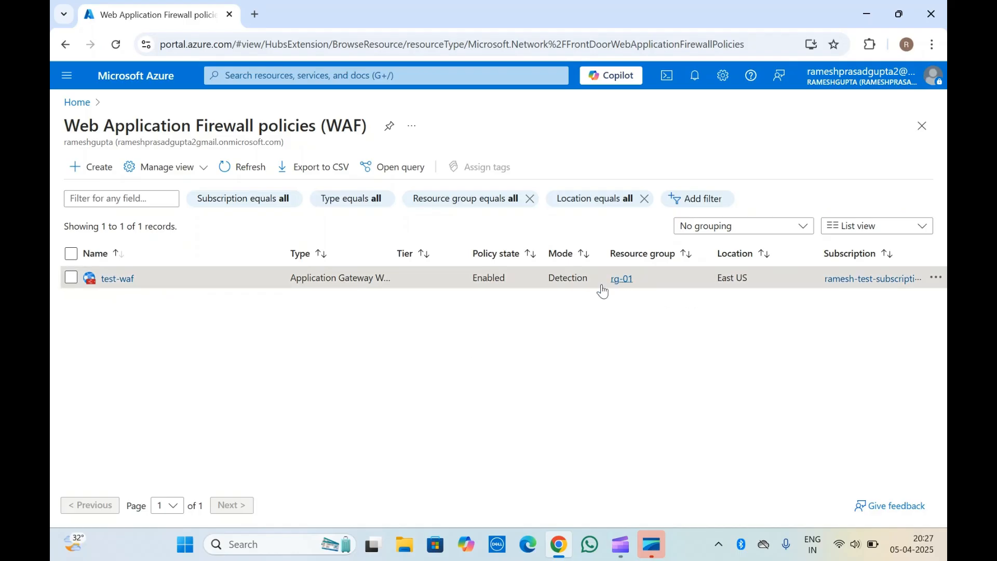
Open the test-waf policy and review its overview details.
left_click(118, 279)
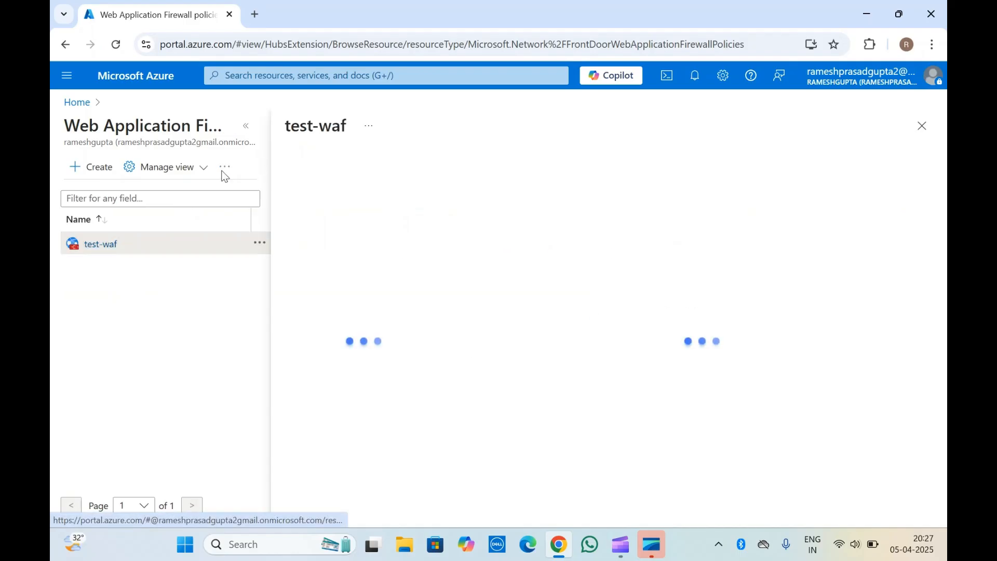
left_click(250, 133)
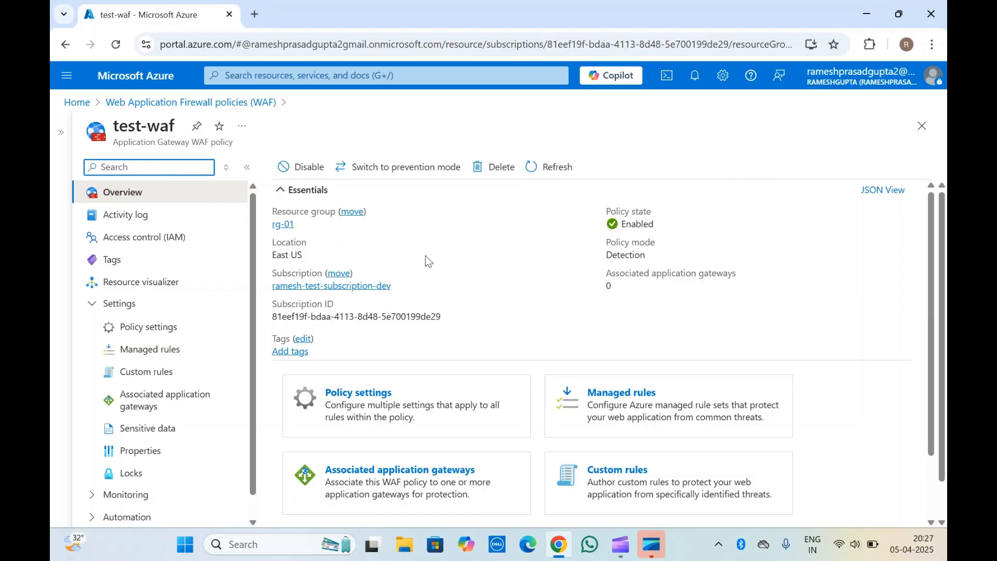
left_click(145, 144)
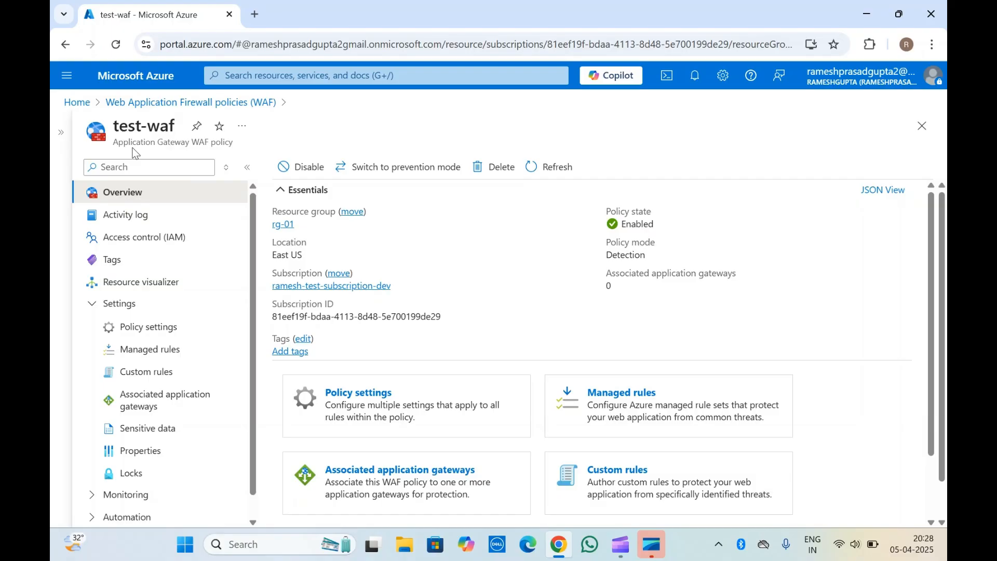
Examine test-waf's associated application gateways and the association types that can be added.
left_click(182, 409)
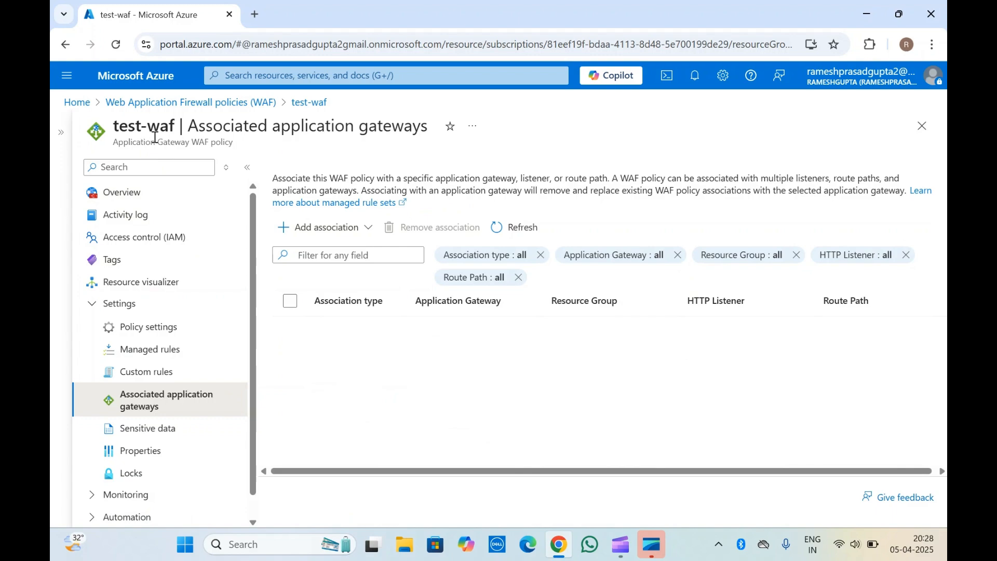
left_click(337, 228)
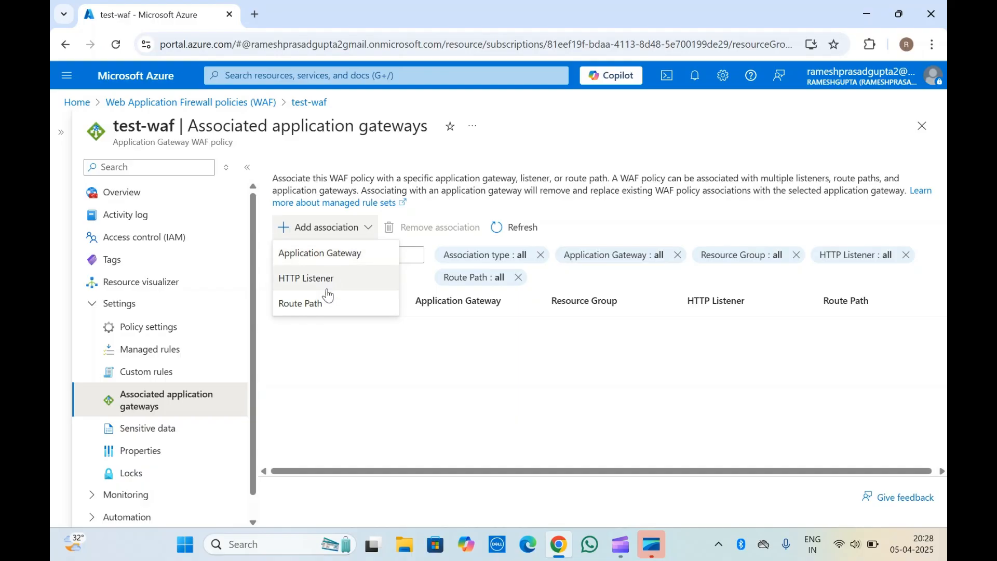
left_click(350, 406)
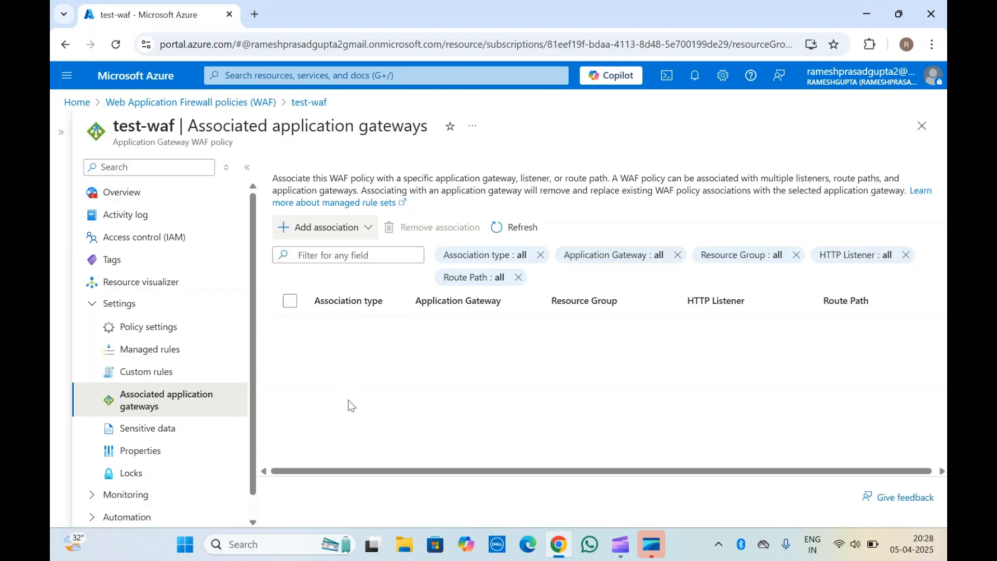
Switch the test-waf policy to prevention mode from its overview and check the policy mode.
left_click(162, 198)
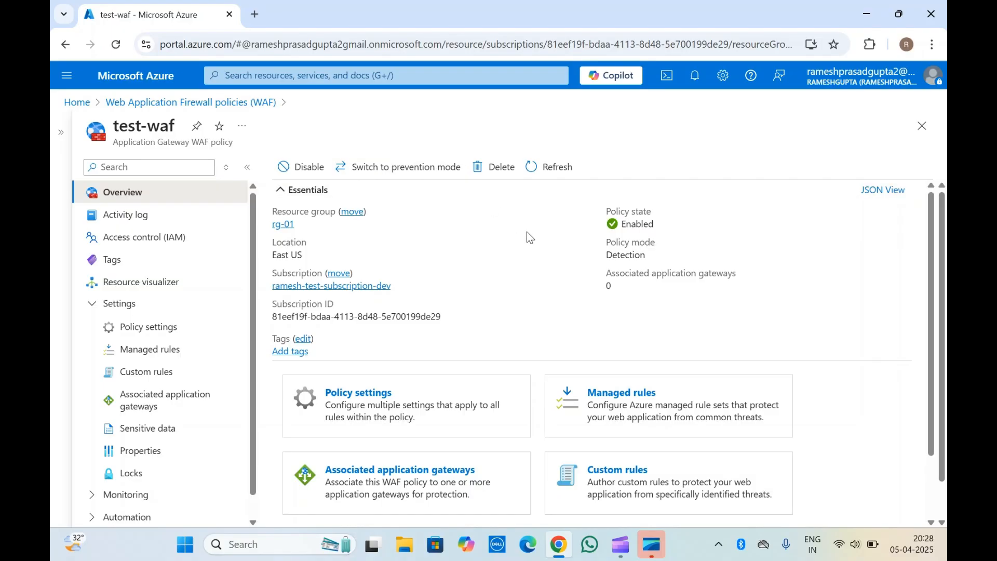
double_click(628, 253)
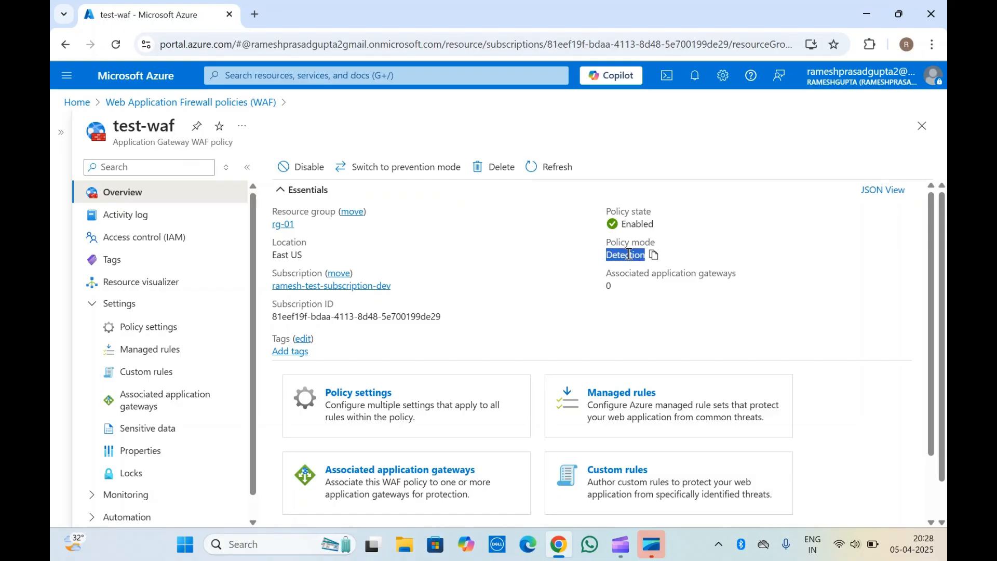
left_click(629, 254)
double_click(629, 253)
left_click(629, 253)
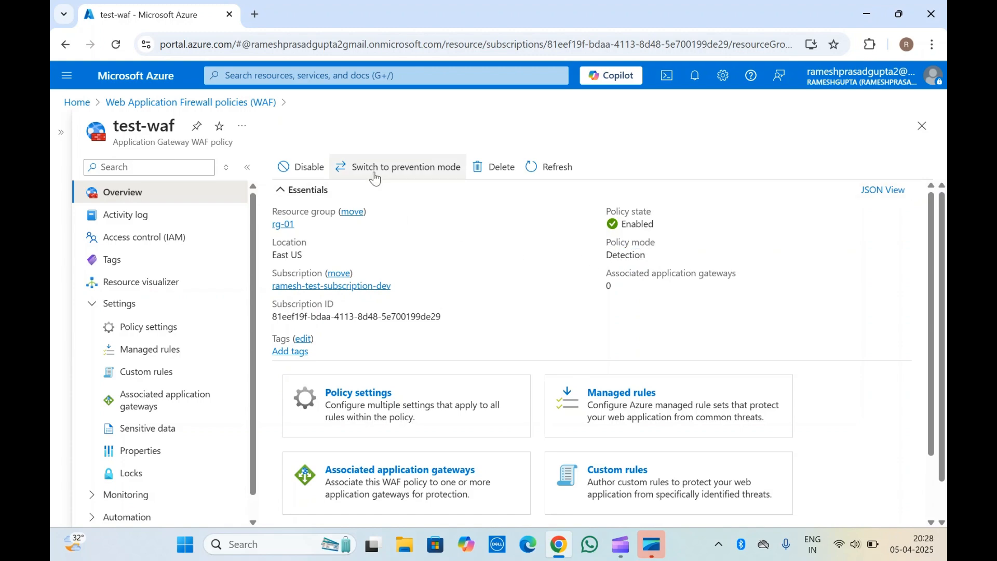
left_click(410, 182)
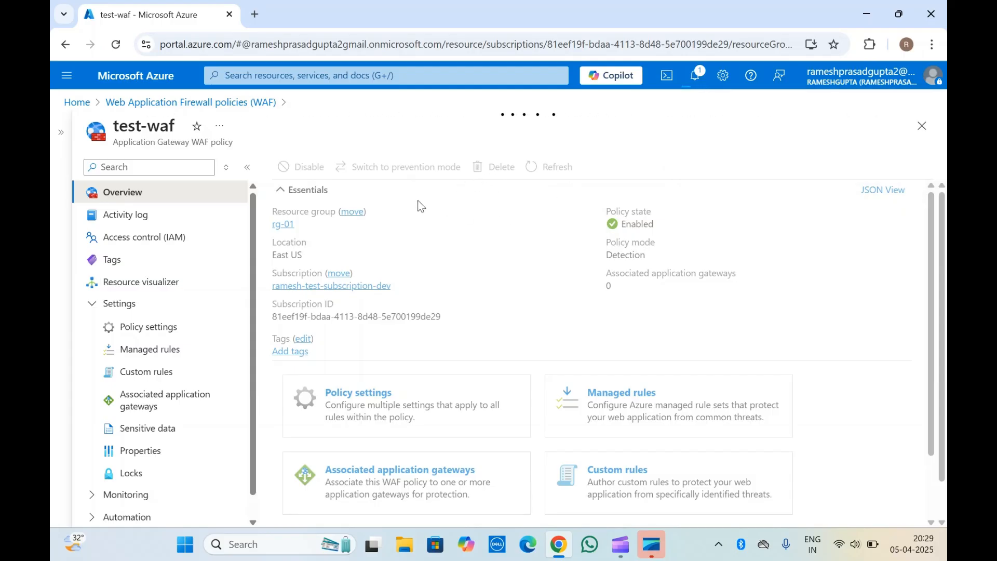
scroll(418, 319, "down", 1)
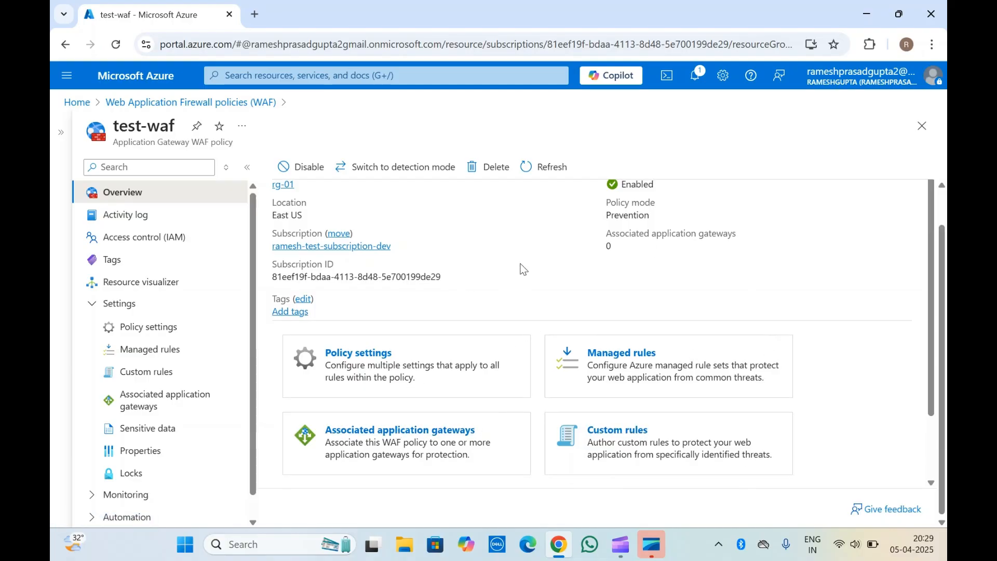
scroll(522, 269, "up", 1)
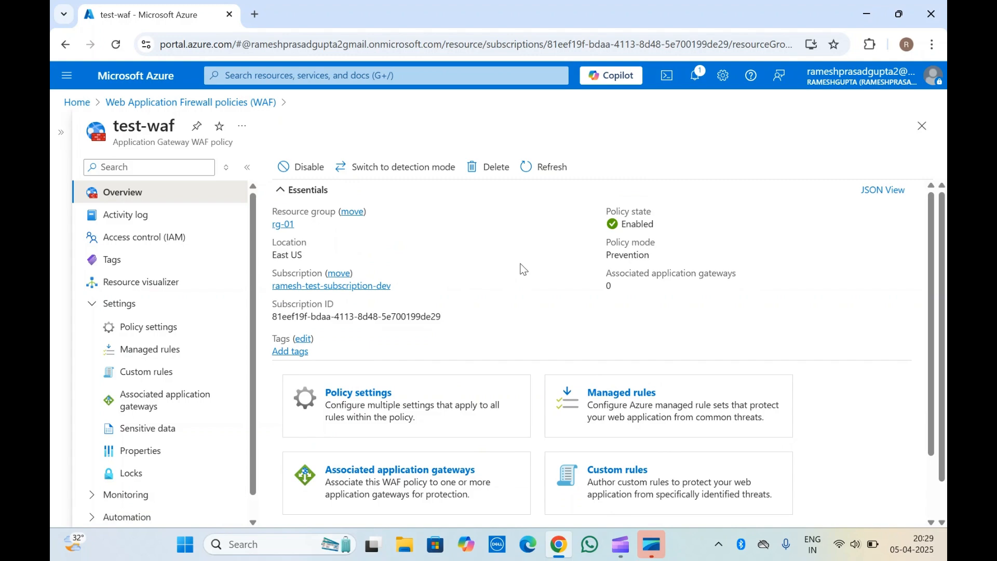
double_click(635, 259)
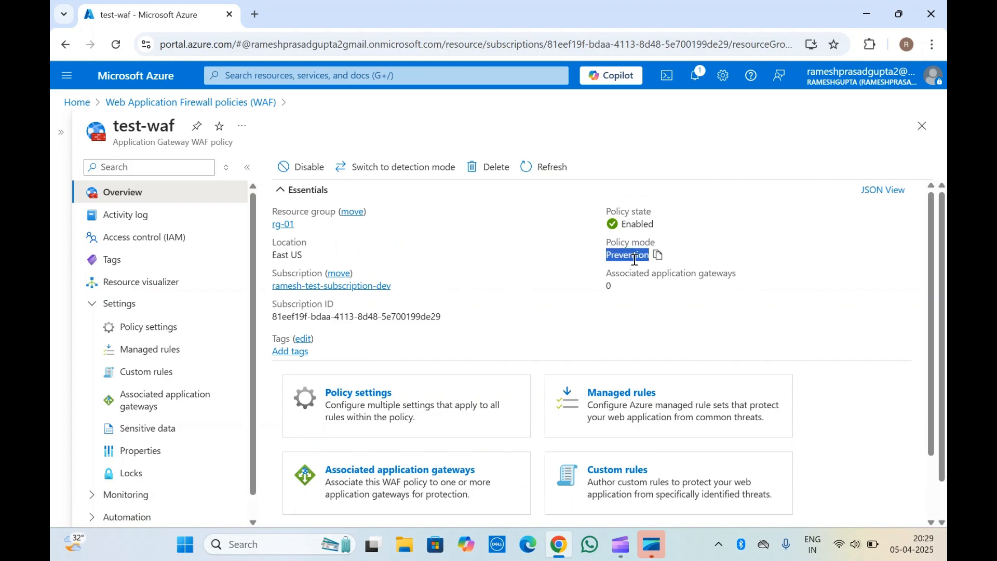
left_click(635, 259)
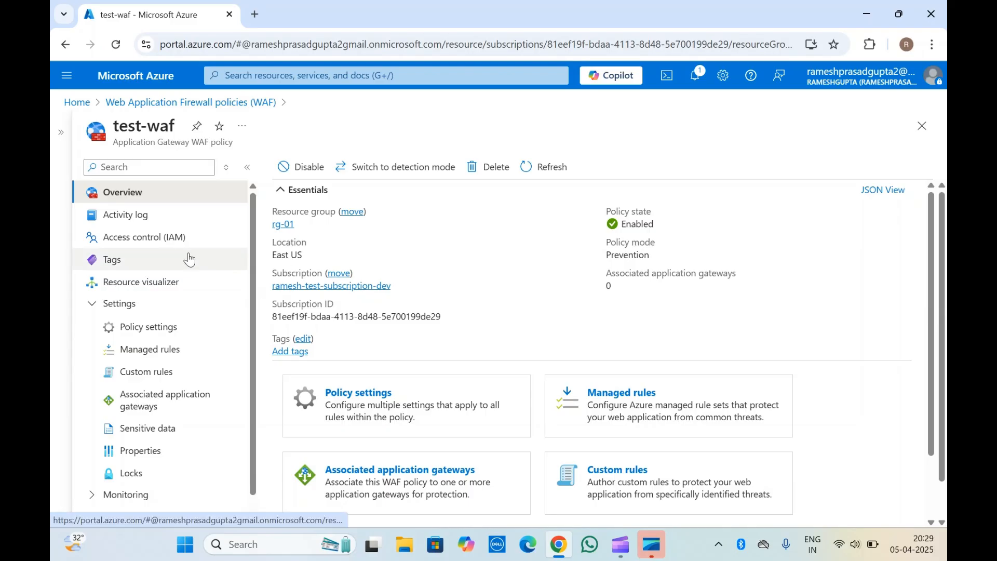
Review test-waf's policy settings for request body inspection, request body size, file upload limit and JavaScript Challenge expiration.
left_click(156, 327)
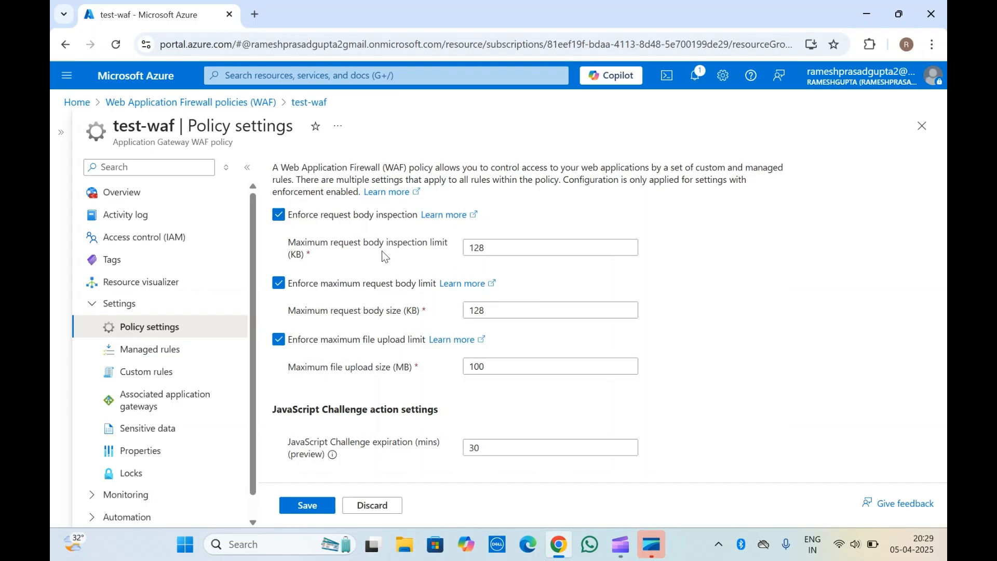
left_click(490, 249)
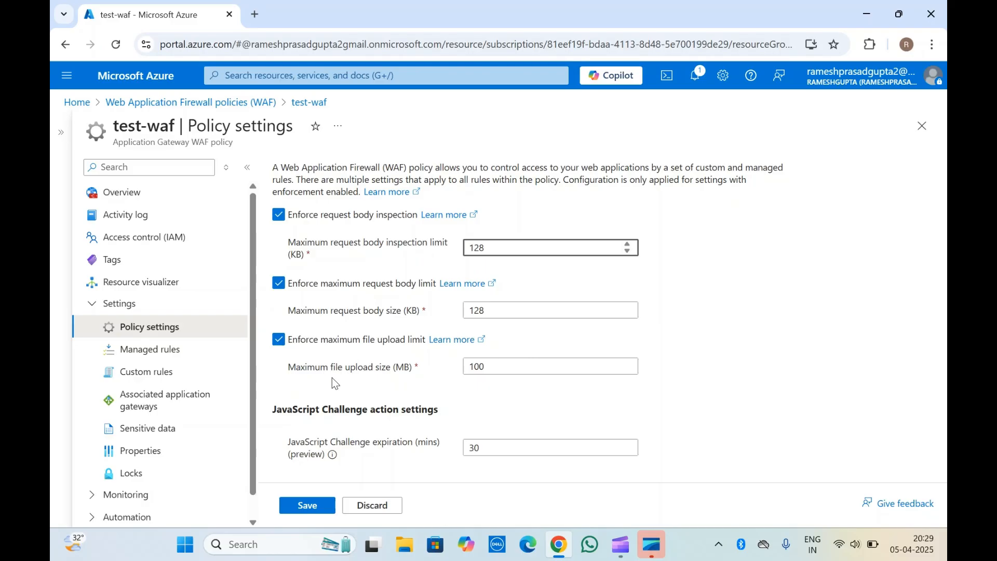
left_click(155, 125)
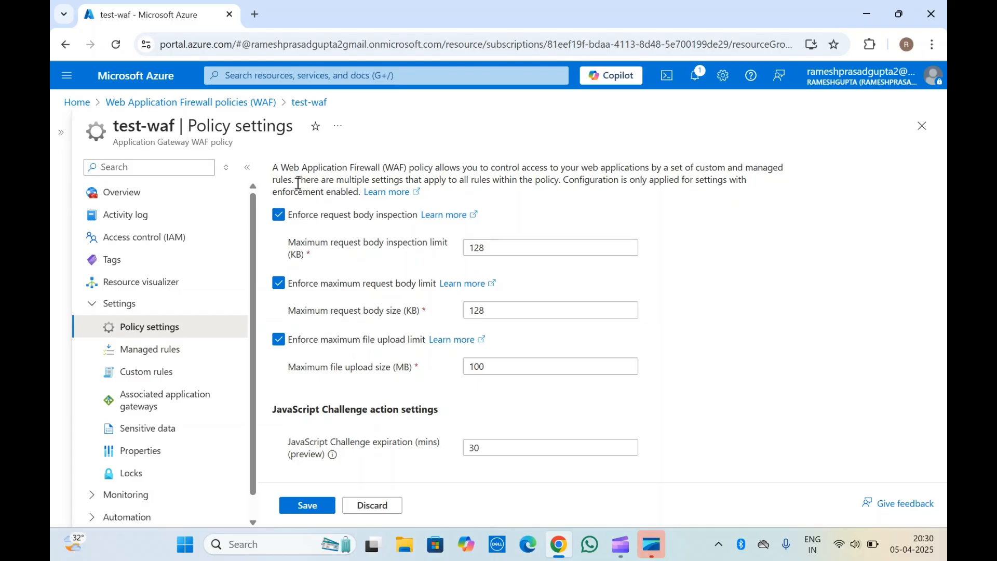
triple_click(170, 143)
left_click(170, 143)
Disable the "Failed to Parse Request Body" rule in test-waf's OWASP_3.2 managed rule set.
left_click(144, 349)
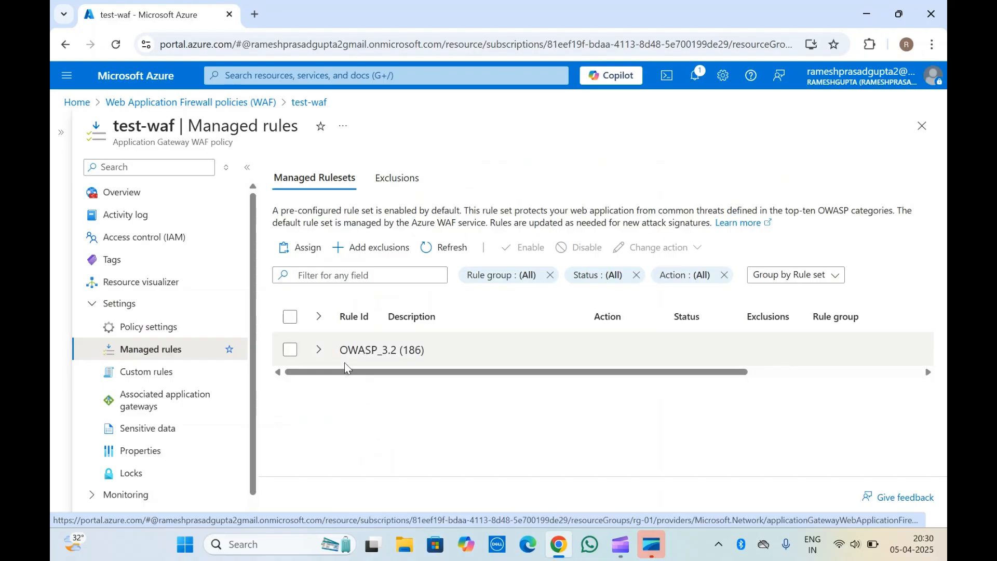
left_click(320, 350)
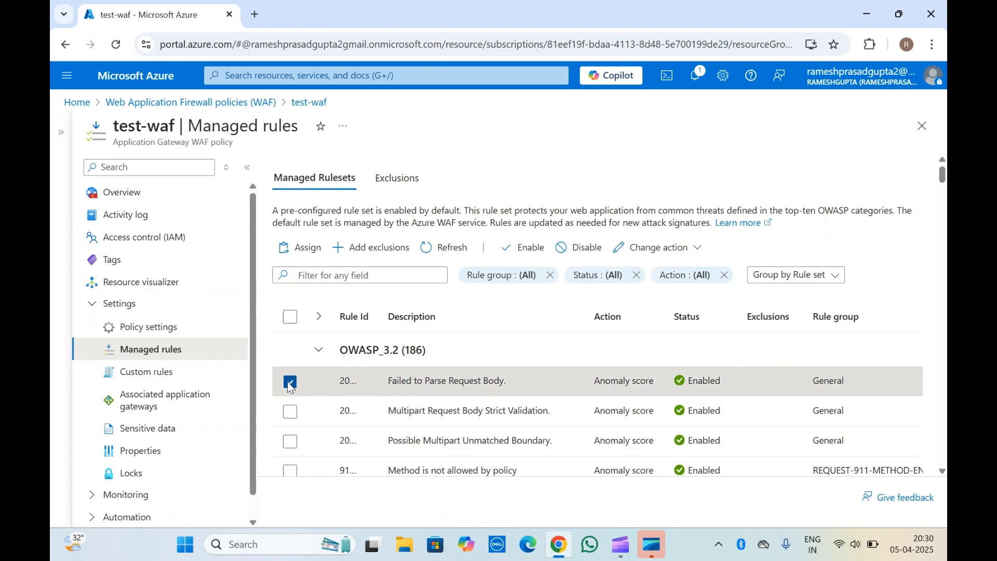
left_click(581, 248)
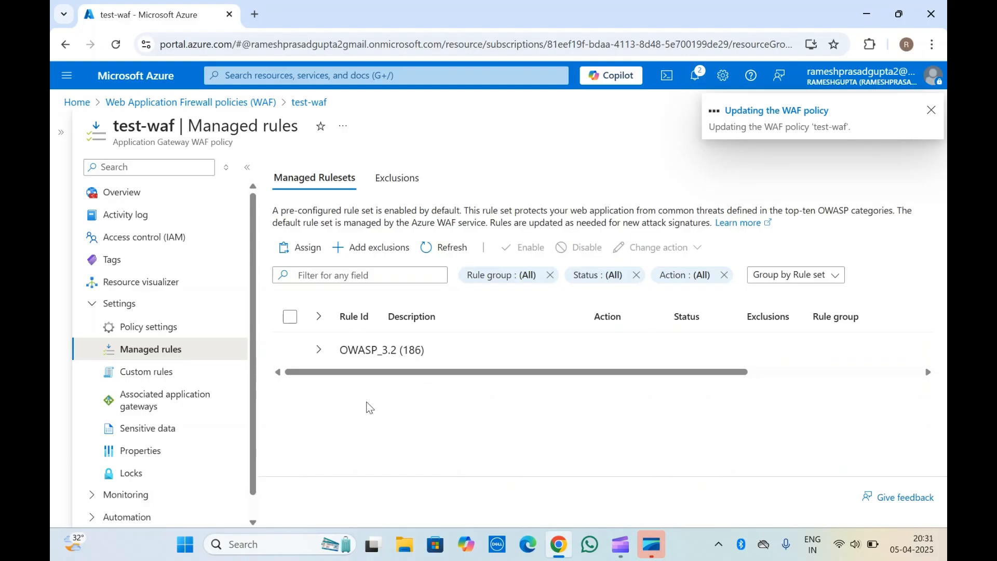
Look through the OWASP_3.2 managed rules down to the Known-CVEs group, and view test-waf's custom rules.
left_click(320, 350)
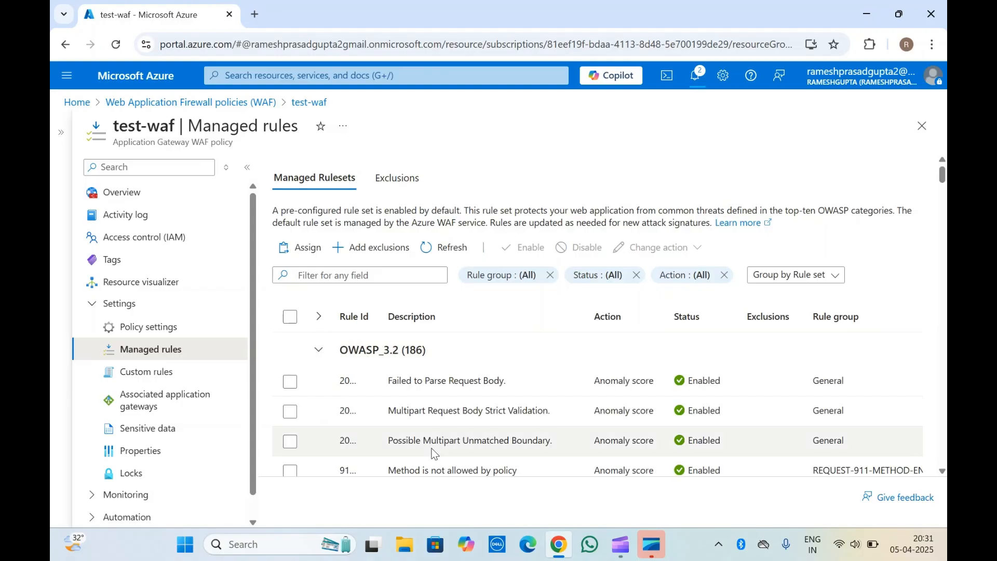
scroll(434, 454, "down", 1)
scroll(434, 455, "down", 20)
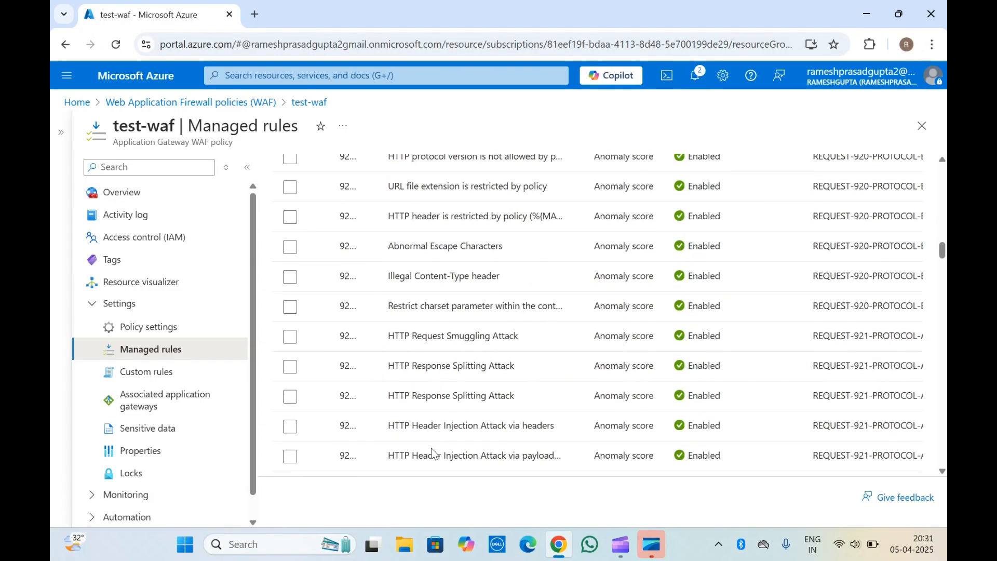
scroll(434, 455, "down", 20)
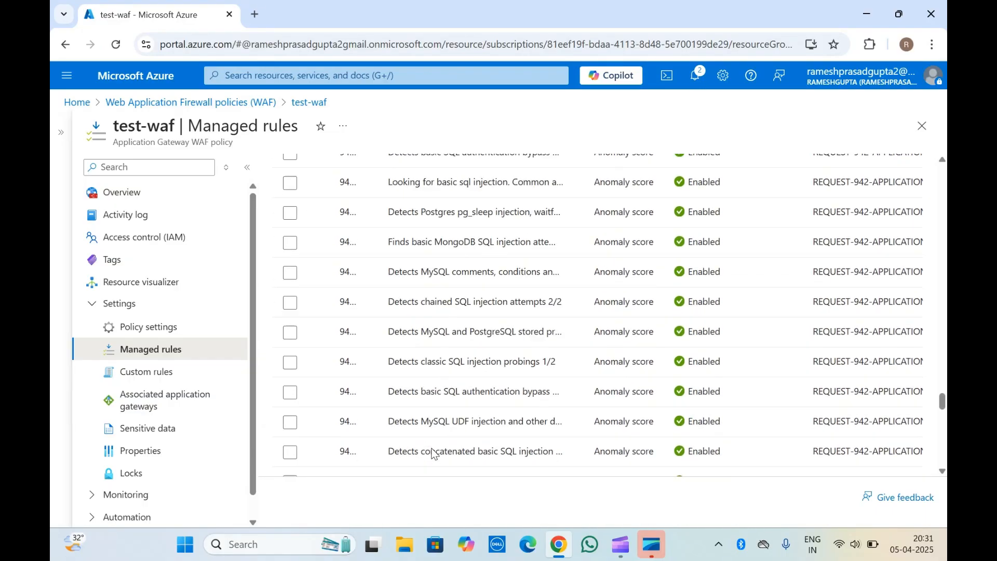
scroll(433, 454, "down", 4)
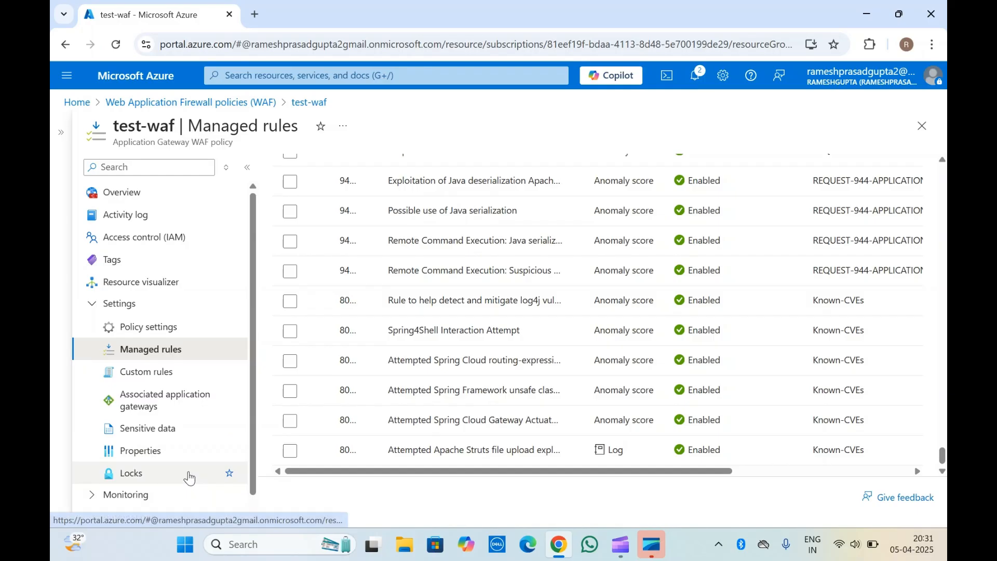
left_click(186, 354)
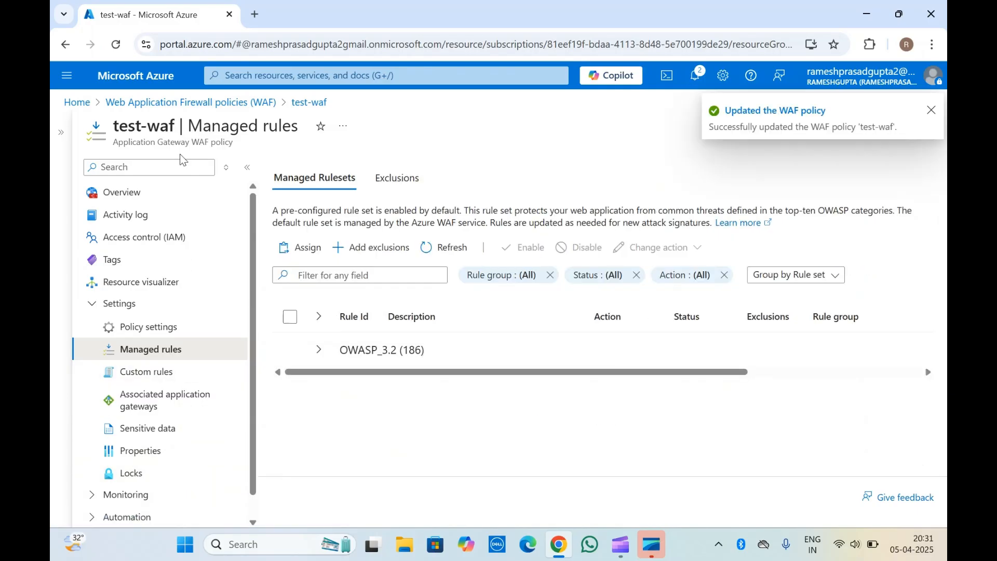
left_click(168, 377)
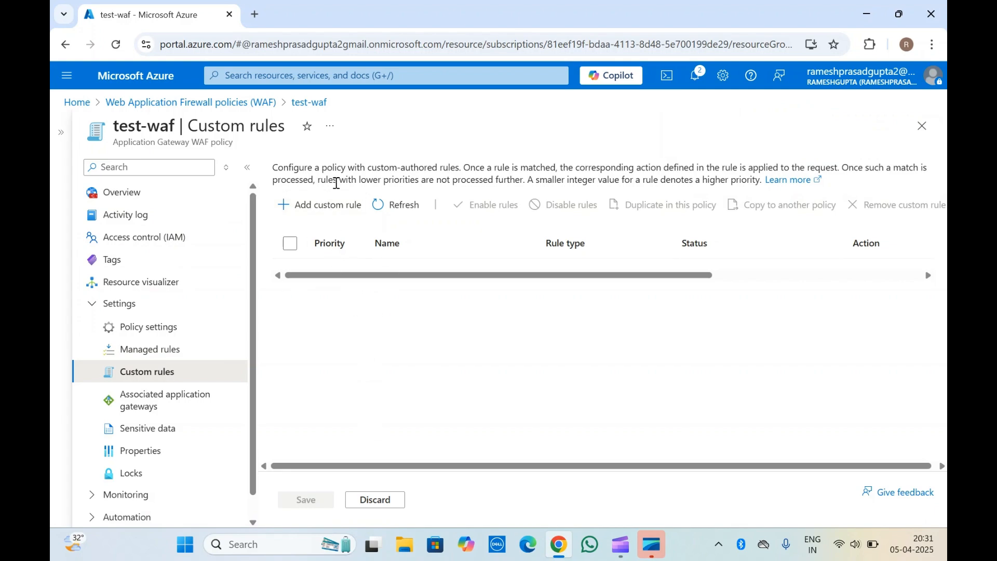
Check which WAF v2 SKU application gateways can be associated with test-waf, without adding an association.
left_click(165, 401)
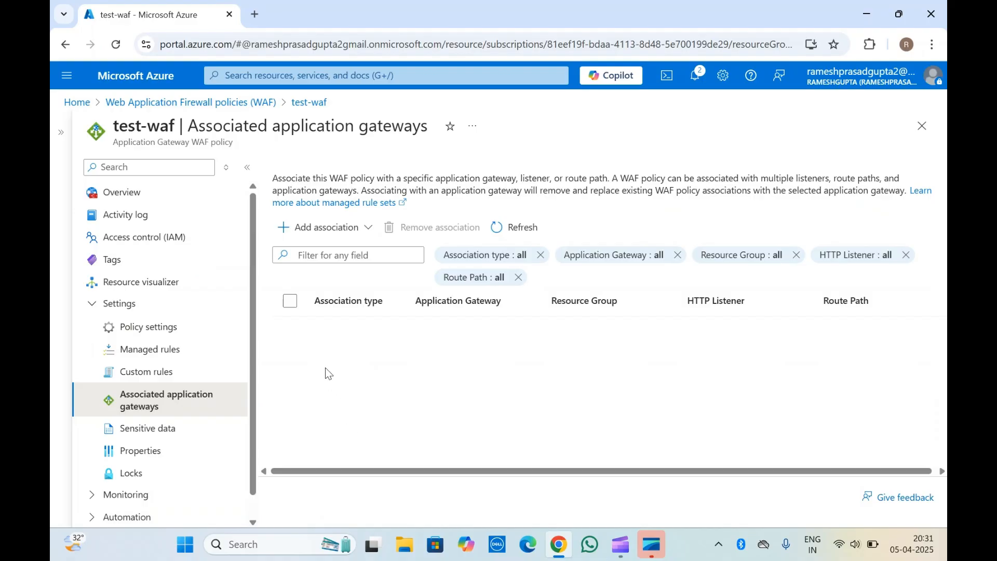
left_click(344, 229)
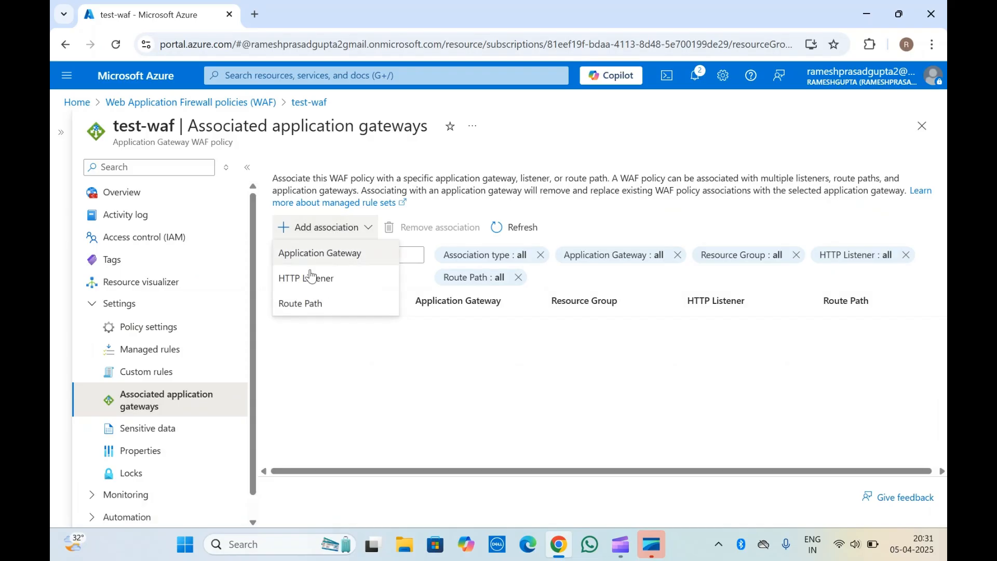
left_click(335, 250)
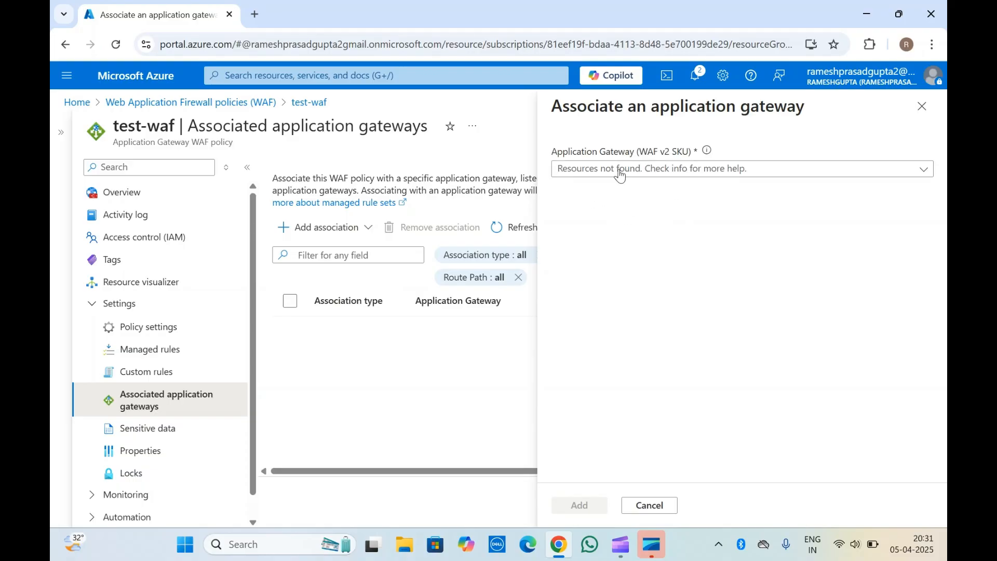
left_click(729, 171)
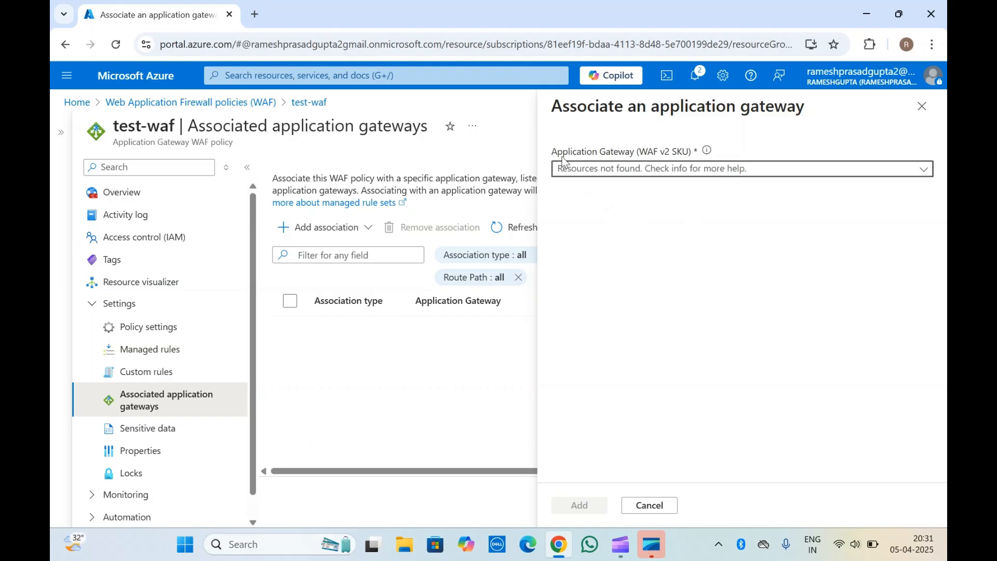
left_click_drag(552, 153, 699, 156)
left_click(698, 156)
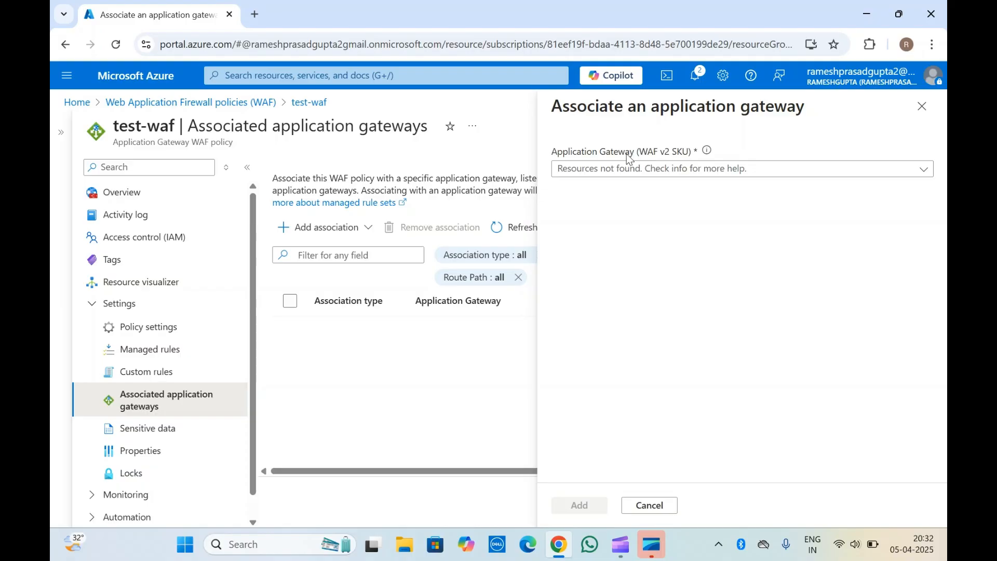
left_click(652, 506)
Examine test-waf's log scrubbing option for sensitive data without saving it, and view the policy's properties.
left_click(148, 439)
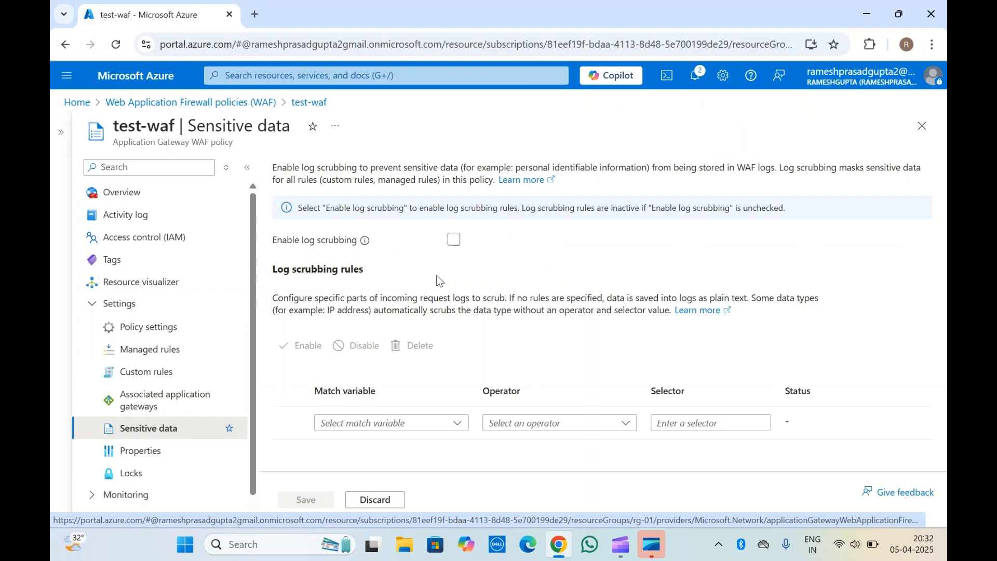
left_click(453, 240)
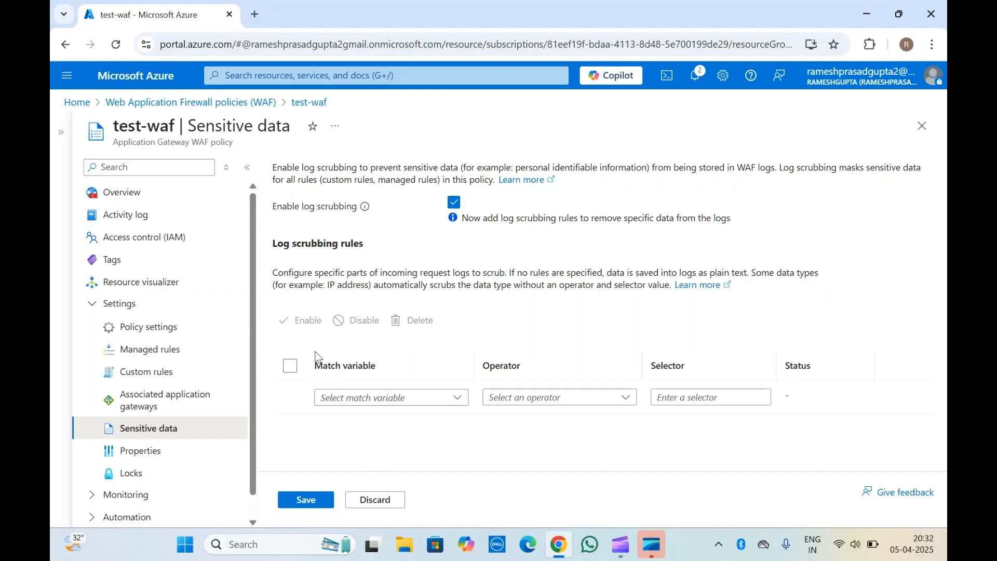
left_click(156, 450)
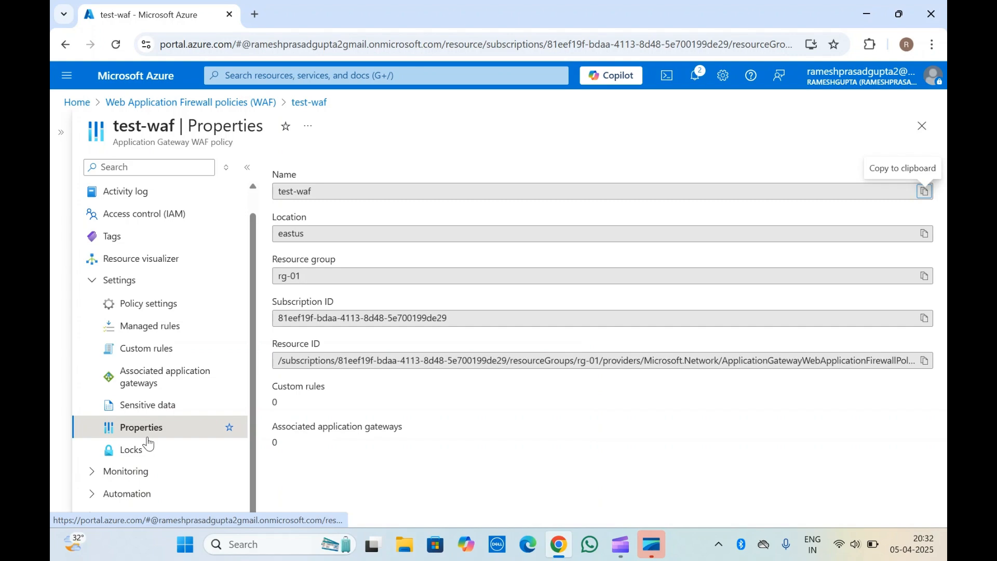
Review test-waf's alerts and the options offered under monitoring, automation and help.
left_click(136, 471)
left_click(148, 476)
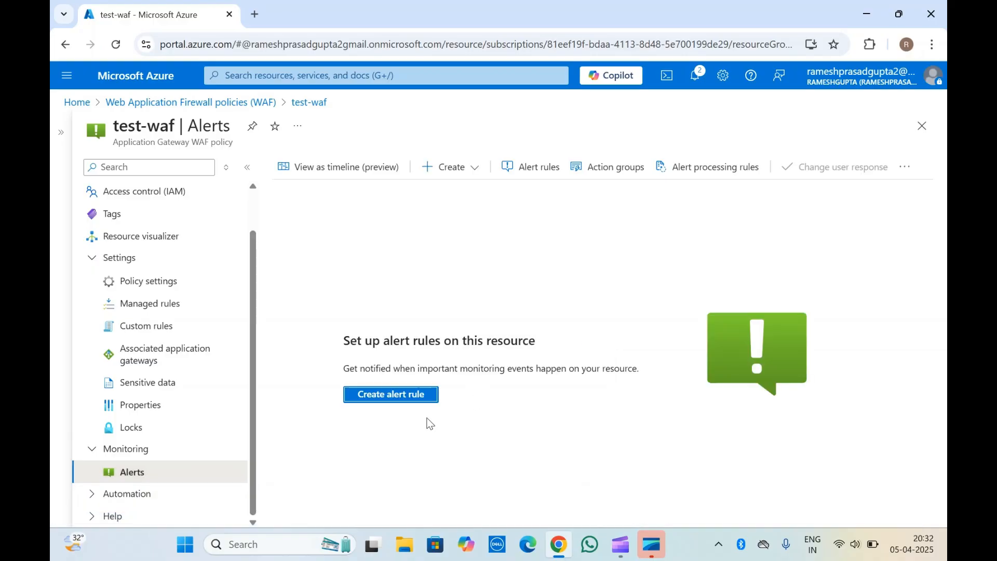
left_click(116, 497)
scroll(115, 497, "down", 2)
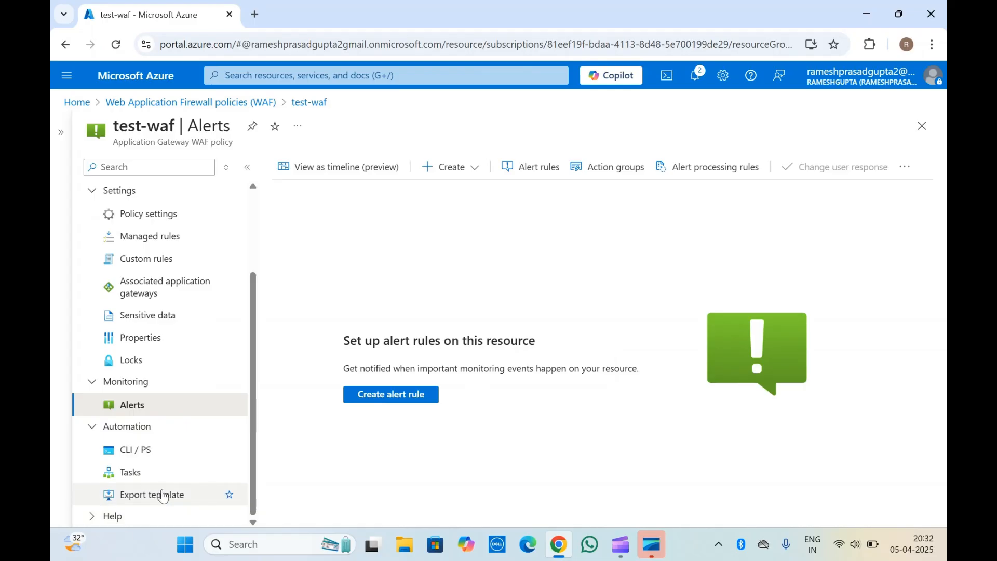
left_click(130, 523)
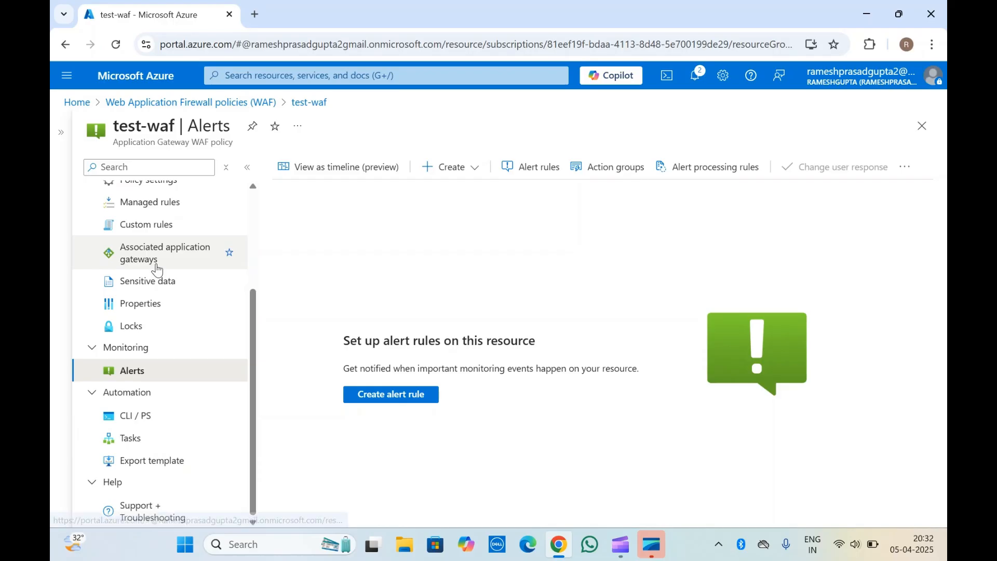
Return to test-waf's overview and check its policy type, state and mode.
scroll(158, 270, "up", 3)
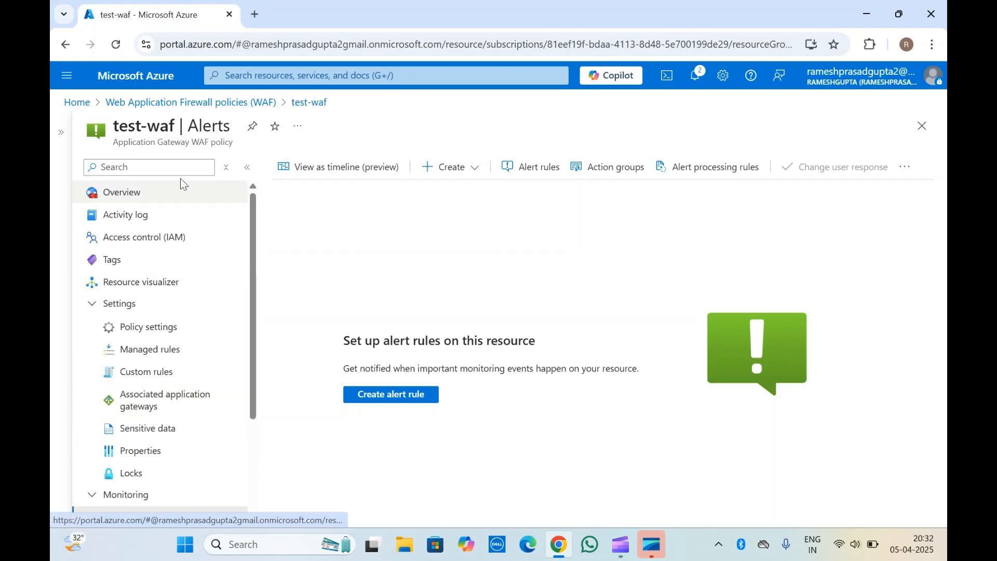
left_click(146, 202)
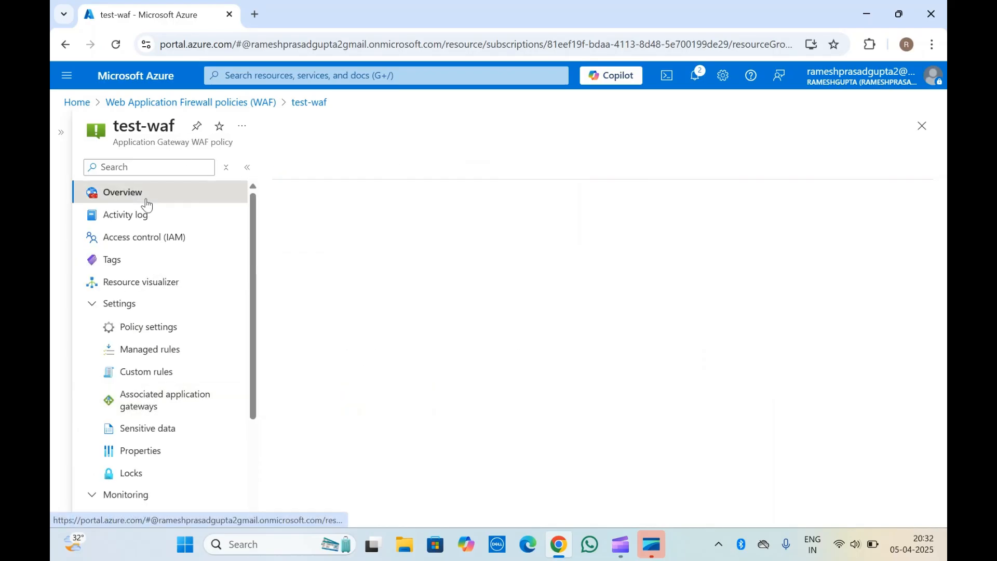
double_click(147, 146)
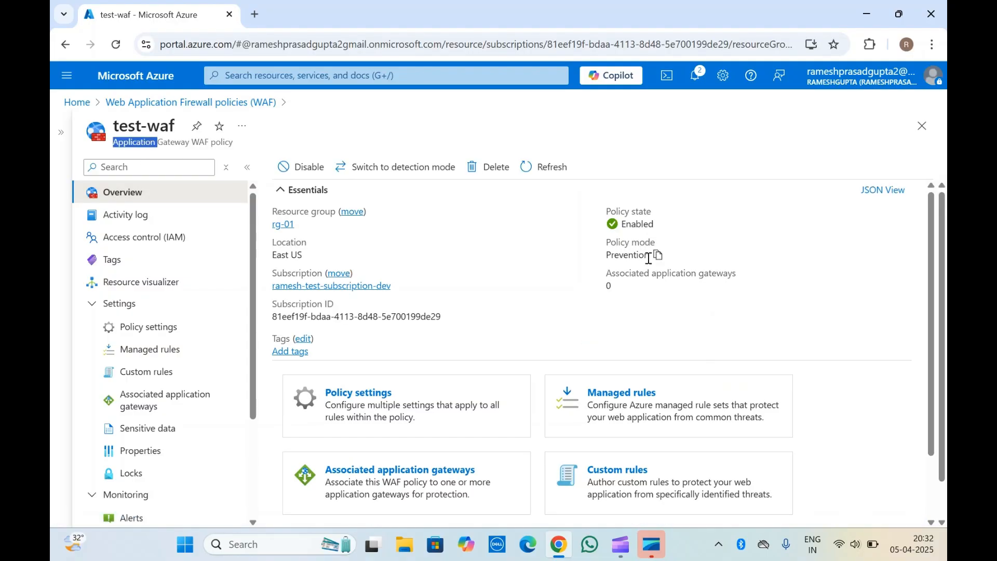
left_click(137, 124)
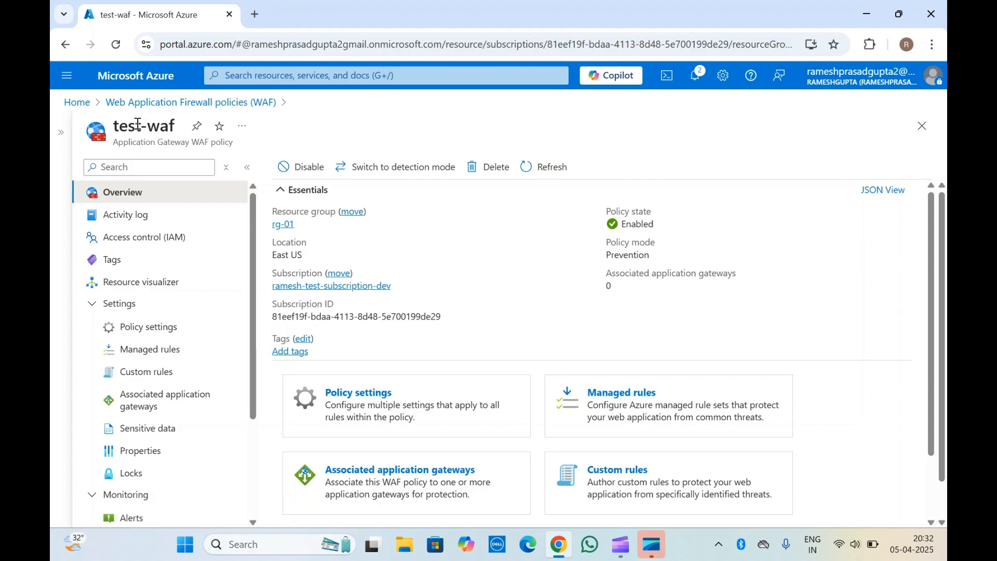
Compare test-waf's custom rules with its managed rules, and review the status of the individual OWASP_3.2 rules.
left_click(159, 354)
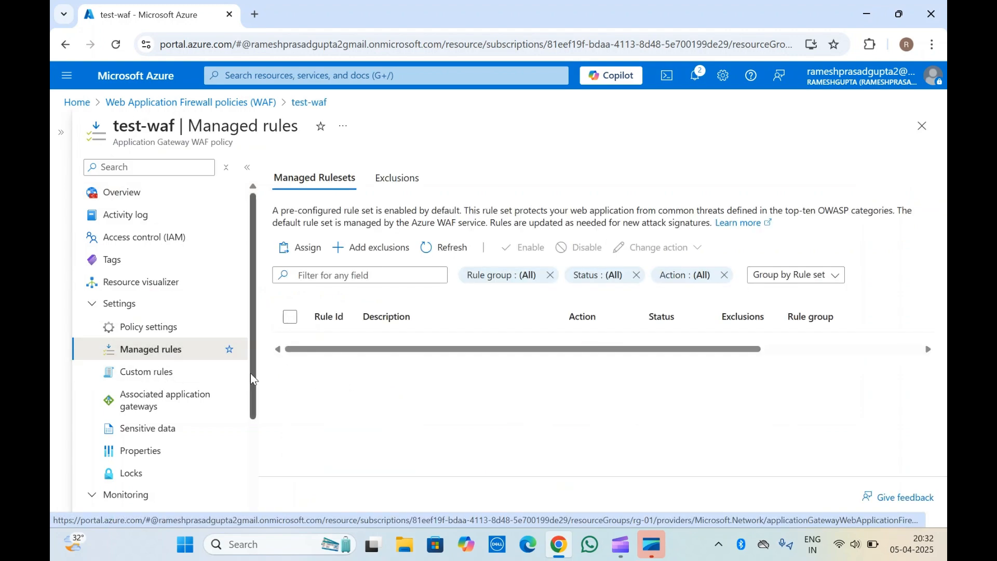
left_click(161, 378)
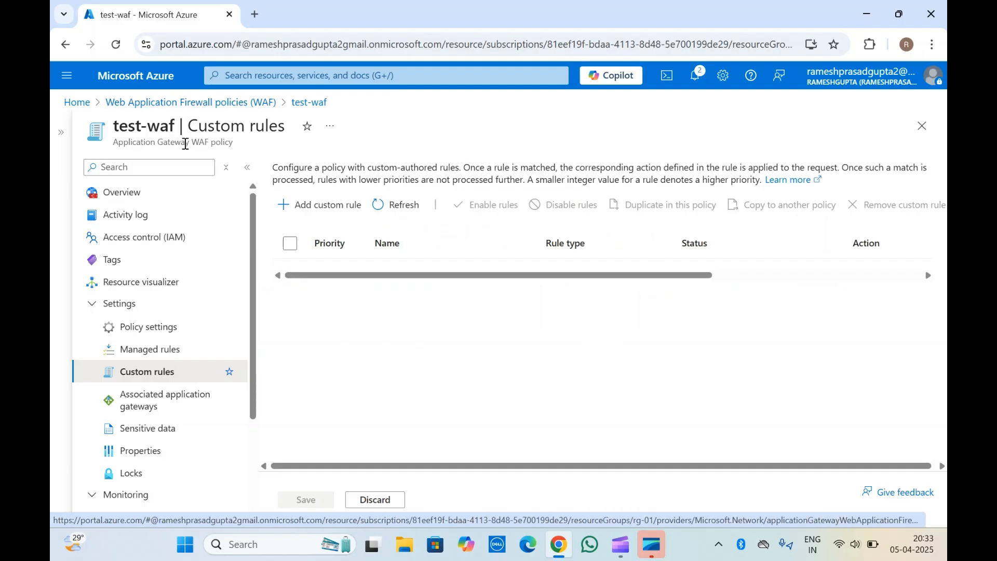
left_click(159, 353)
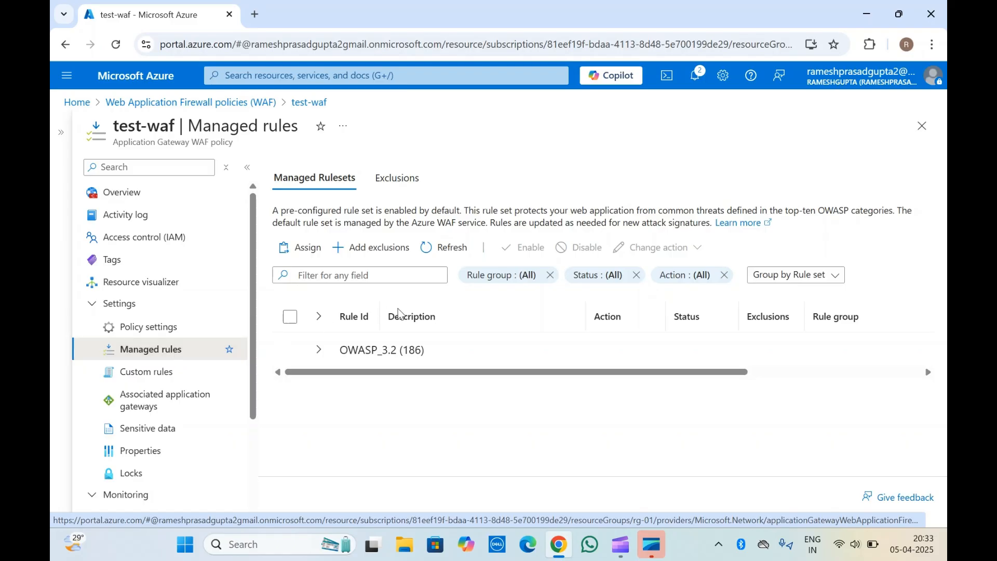
left_click(319, 350)
scroll(326, 352, "down", 1)
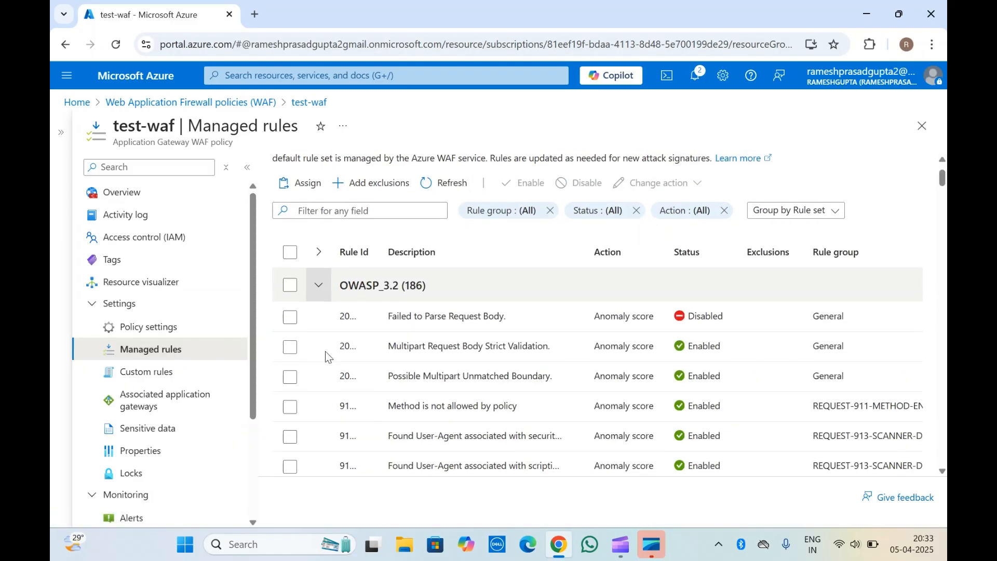
scroll(326, 352, "down", 3)
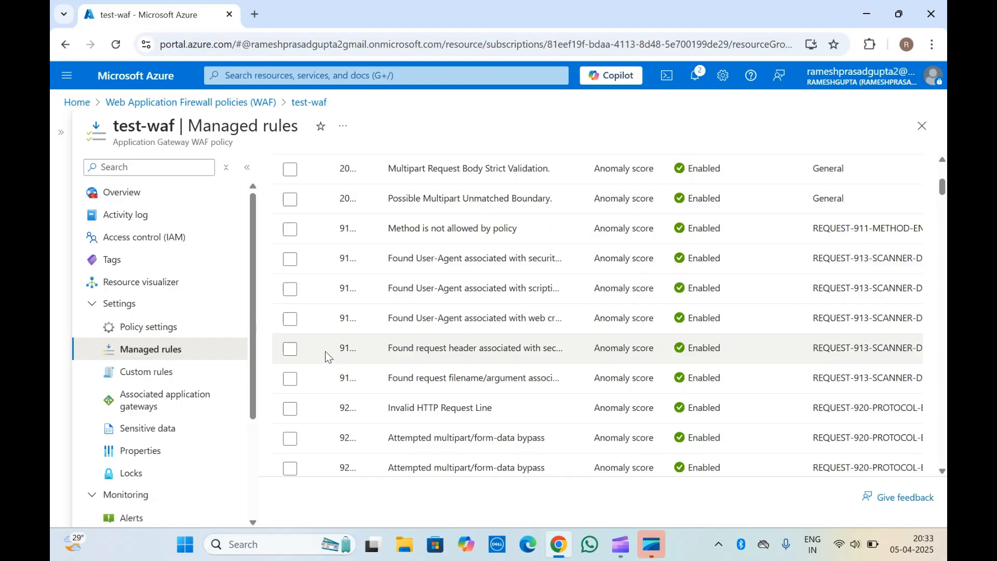
scroll(325, 351, "down", 10)
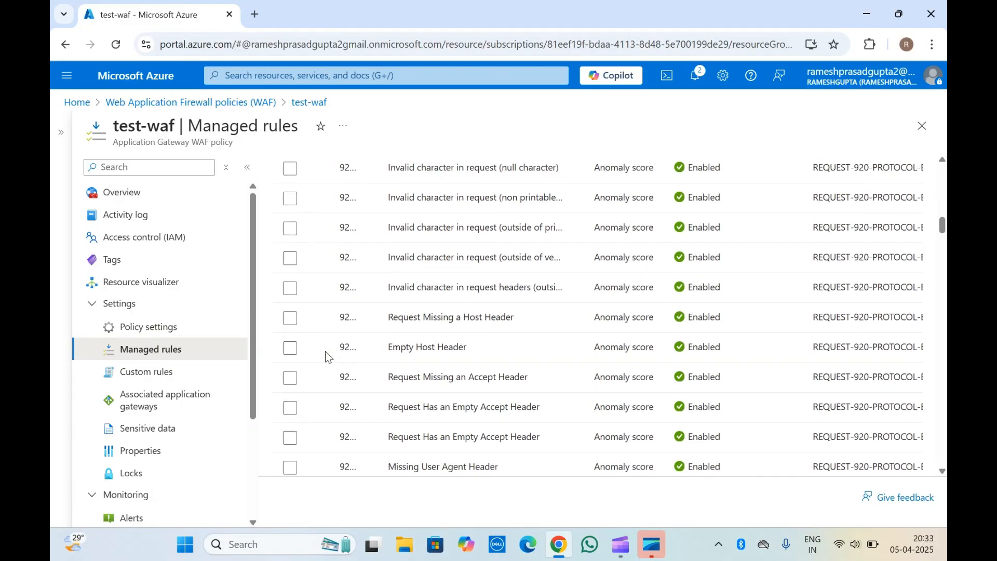
Recheck test-waf's policy settings and its overview details.
left_click(148, 327)
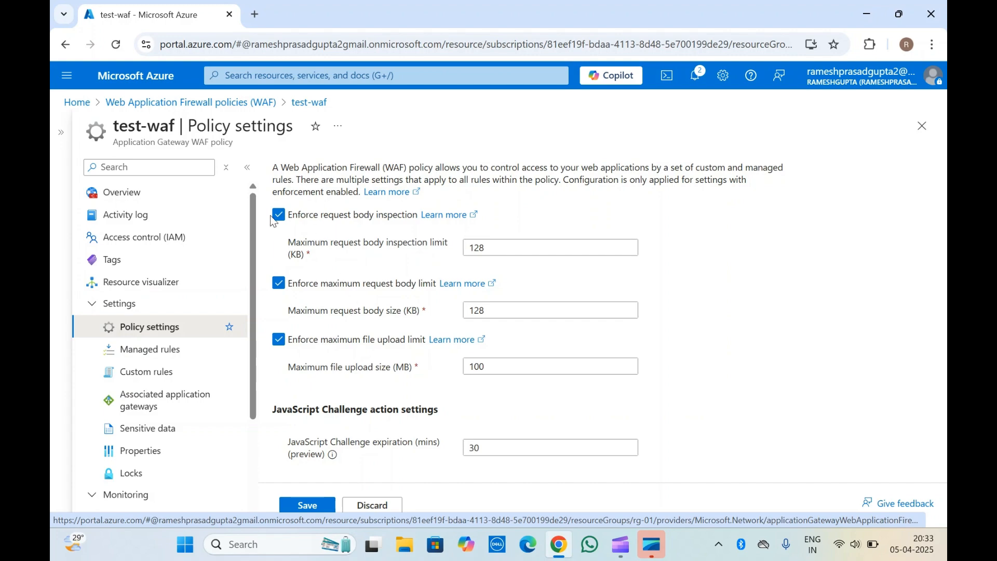
left_click(157, 194)
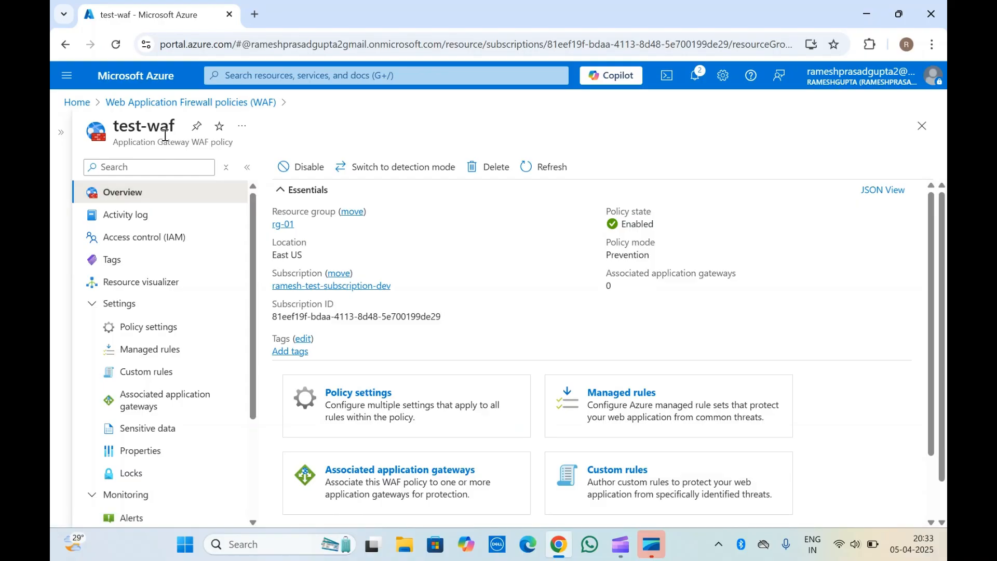
left_click_drag(176, 126, 183, 147)
left_click(183, 146)
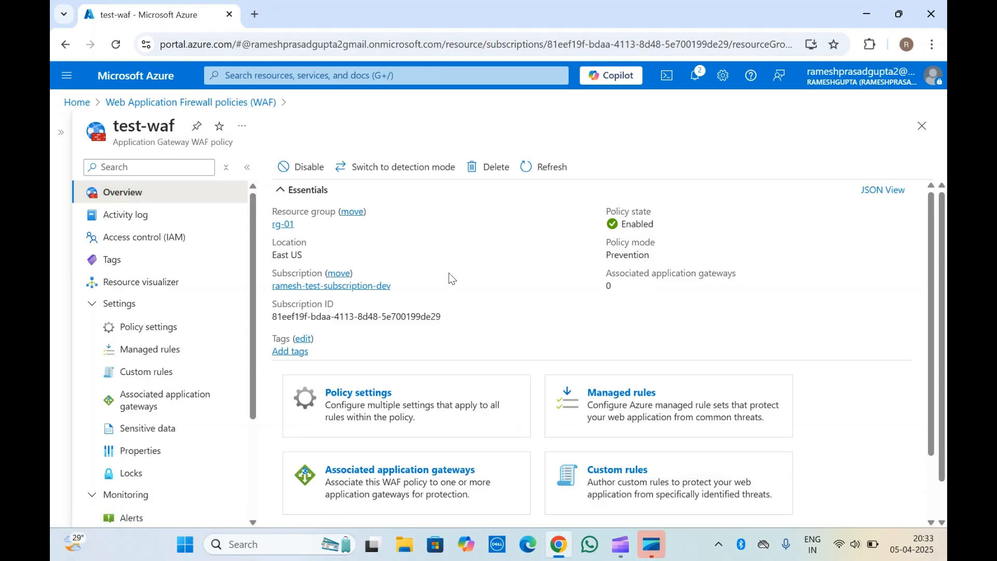